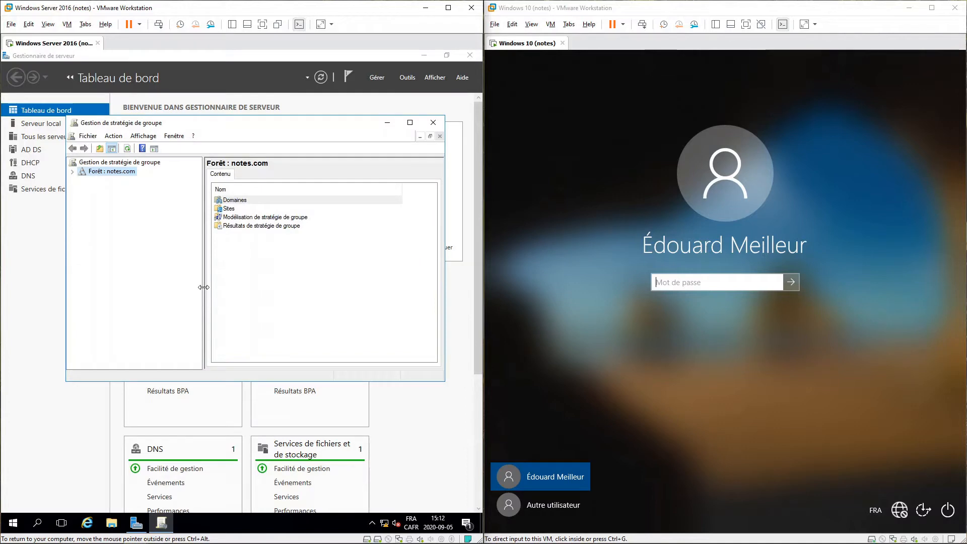
Widen the Group Policy Management tree pane showing the notes.com forest.
drag(203, 287, 226, 287)
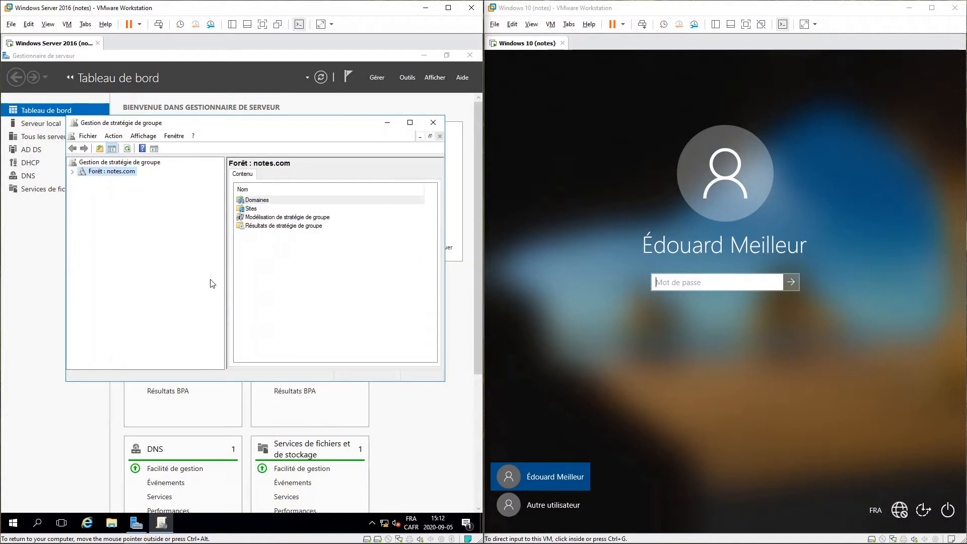
Maximize the console and expand Domaines > notes.com > Utilisateurs to select the Érudits OU.
double_click(184, 124)
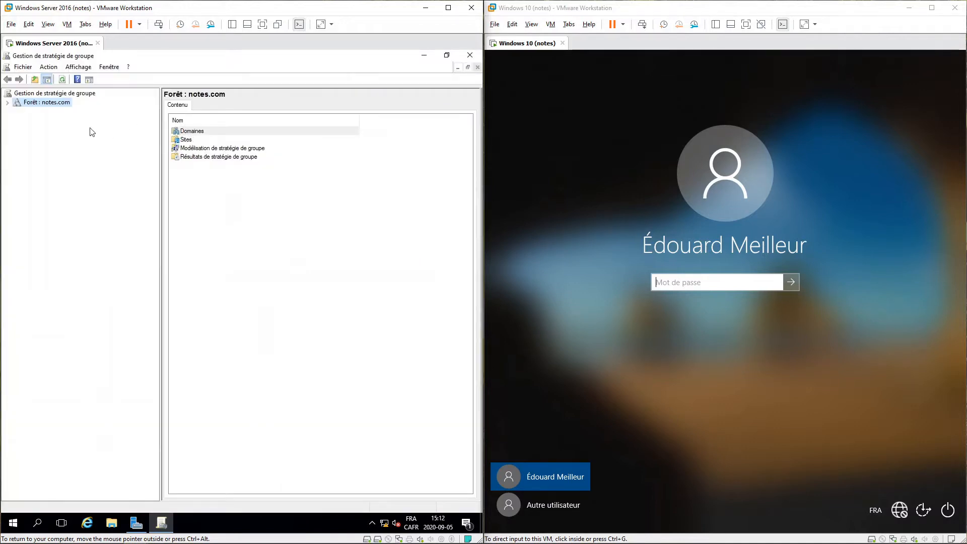
click(7, 102)
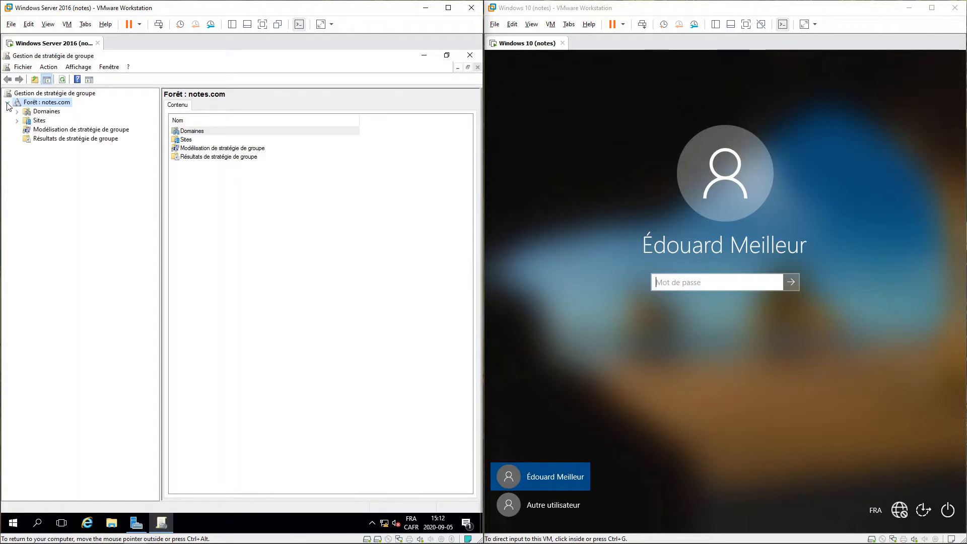
click(47, 112)
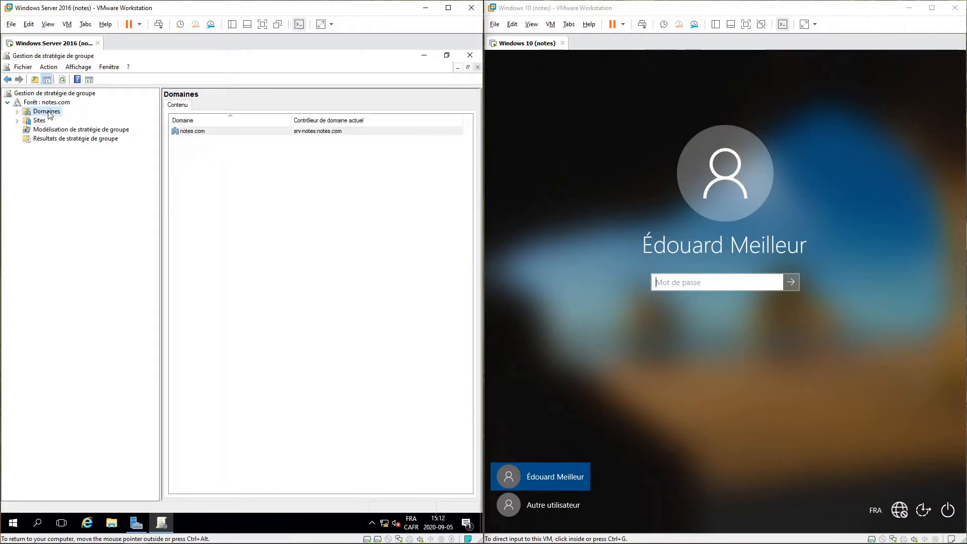
double_click(48, 112)
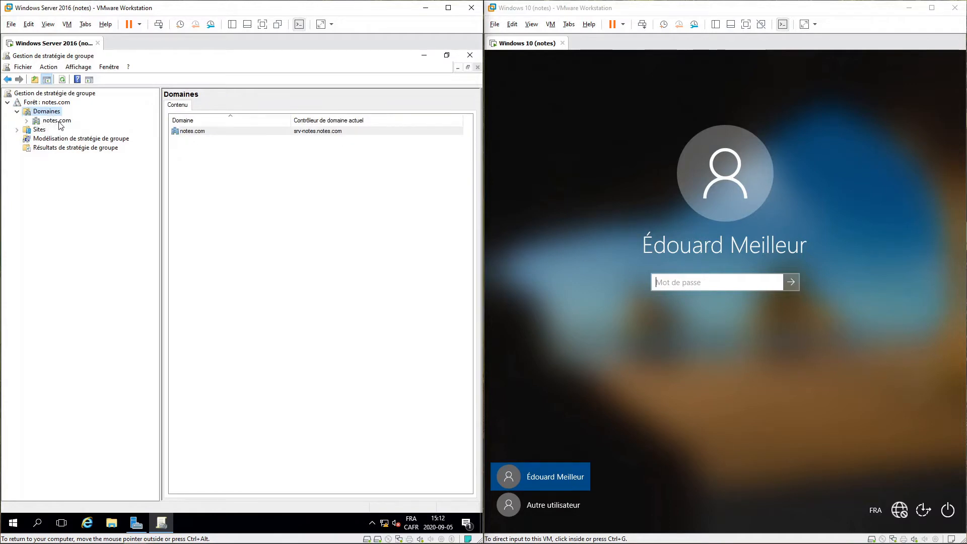
double_click(57, 121)
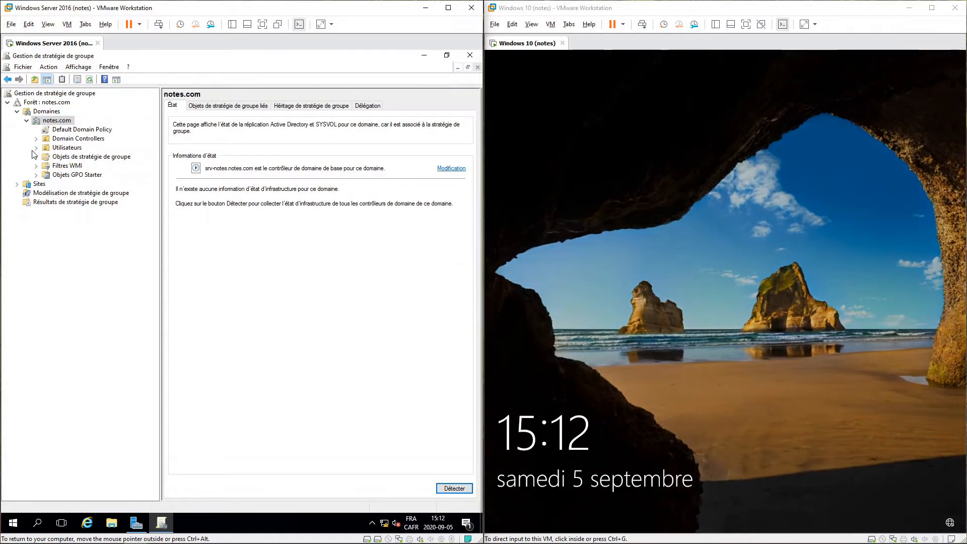
click(66, 149)
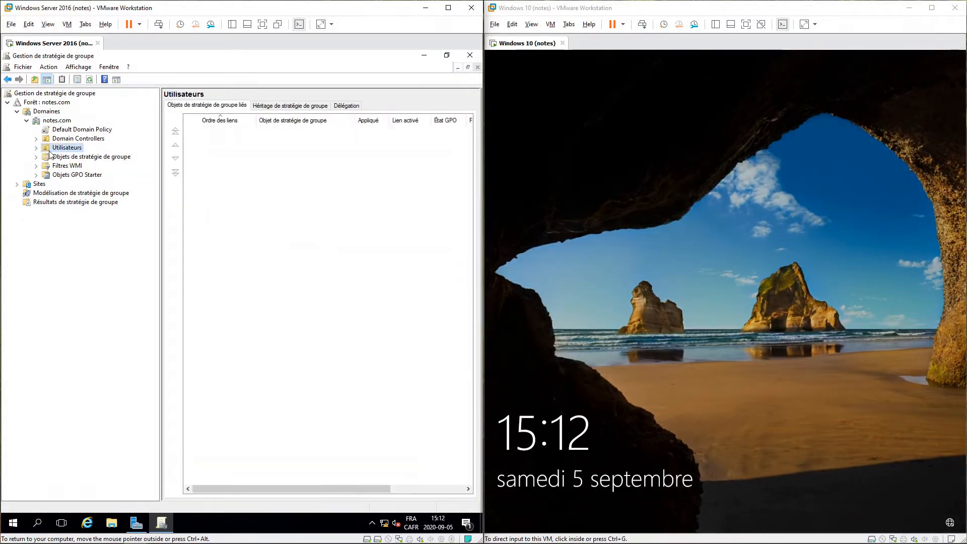
click(36, 149)
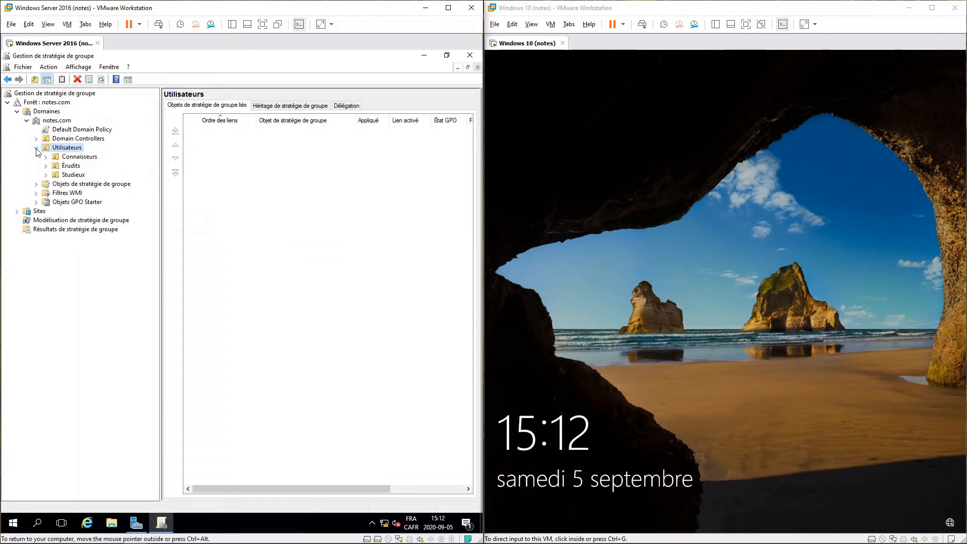
click(71, 167)
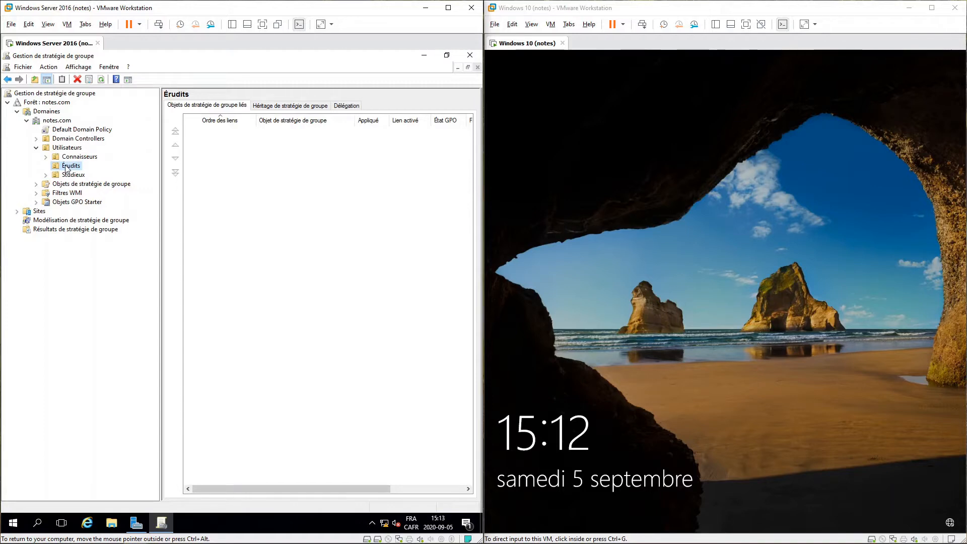
Create a GPO named 'Dossier-personnel-erudits' and link it to the Érudits OU.
right_click(65, 165)
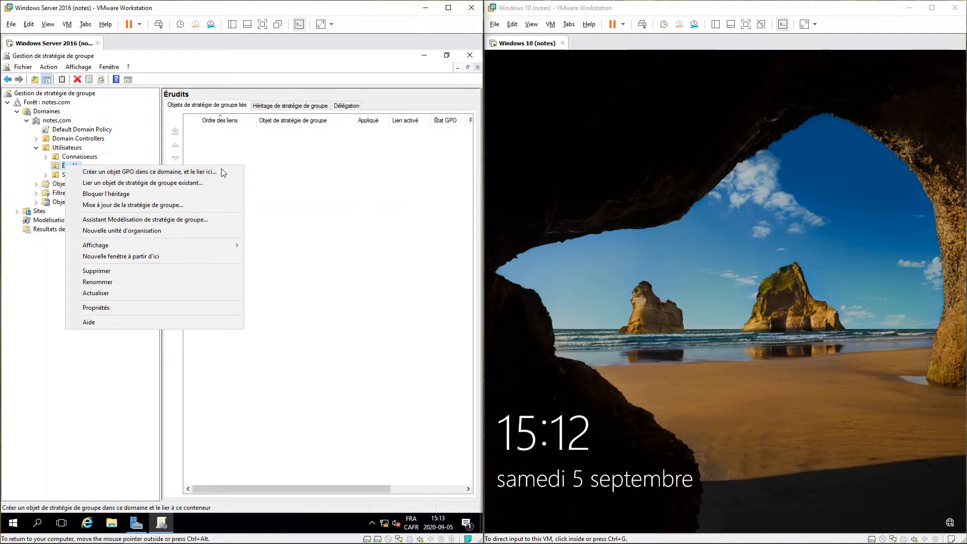
click(133, 174)
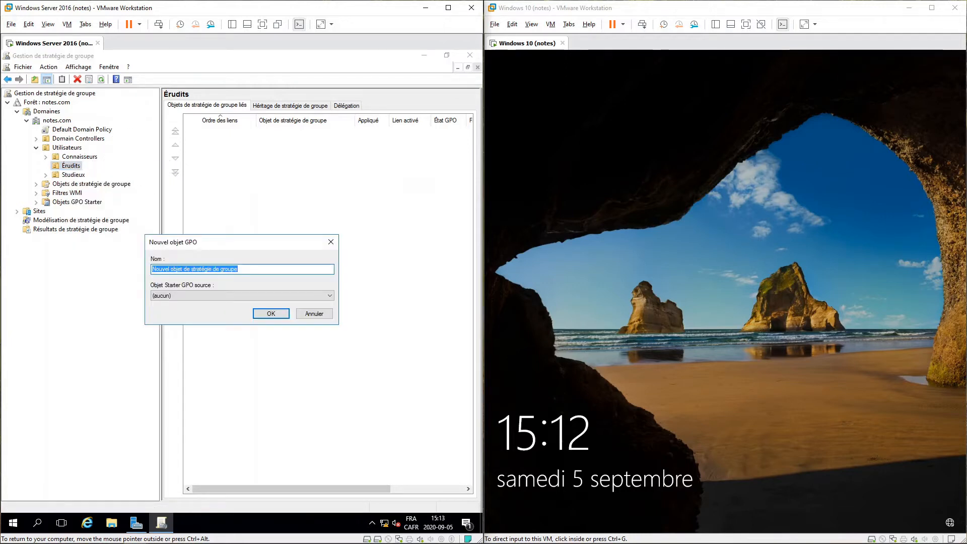
text(Dossier)
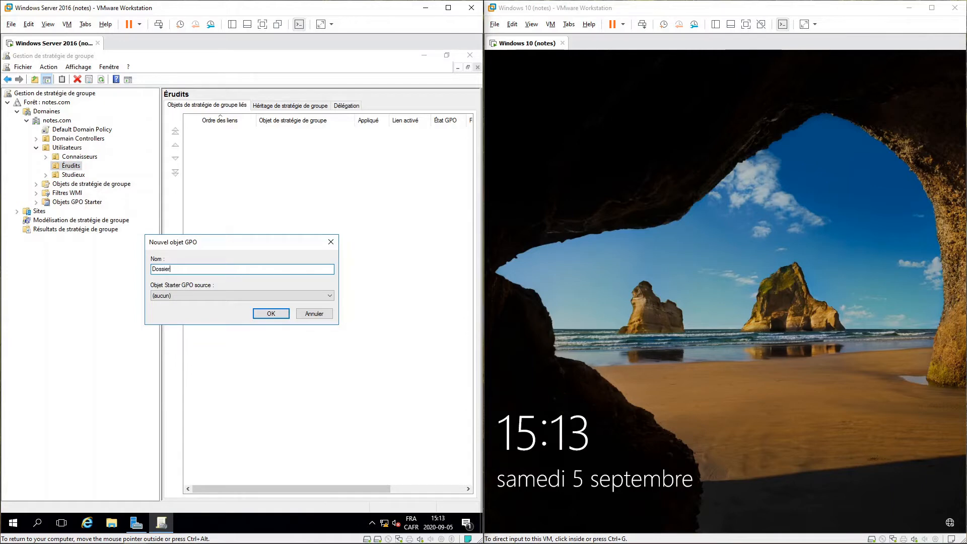
text(-personnel-erudits)
click(280, 316)
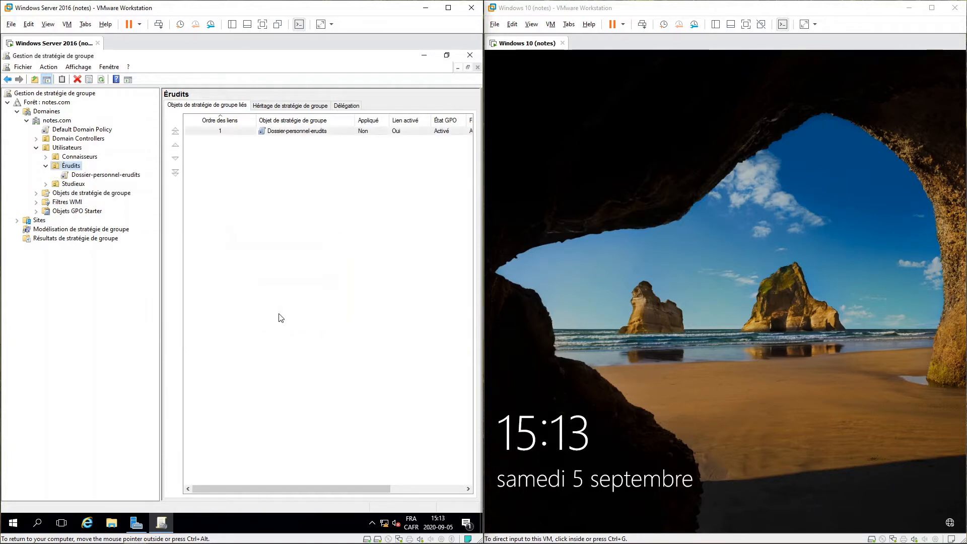
Open the Dossier-personnel-erudits GPO in Group Policy Management Editor and widen its tree pane.
right_click(93, 176)
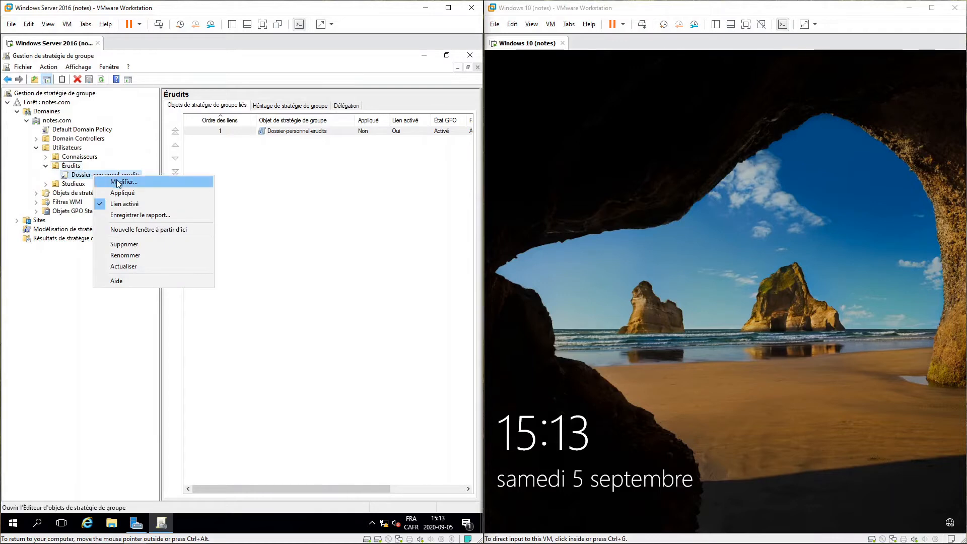
click(121, 182)
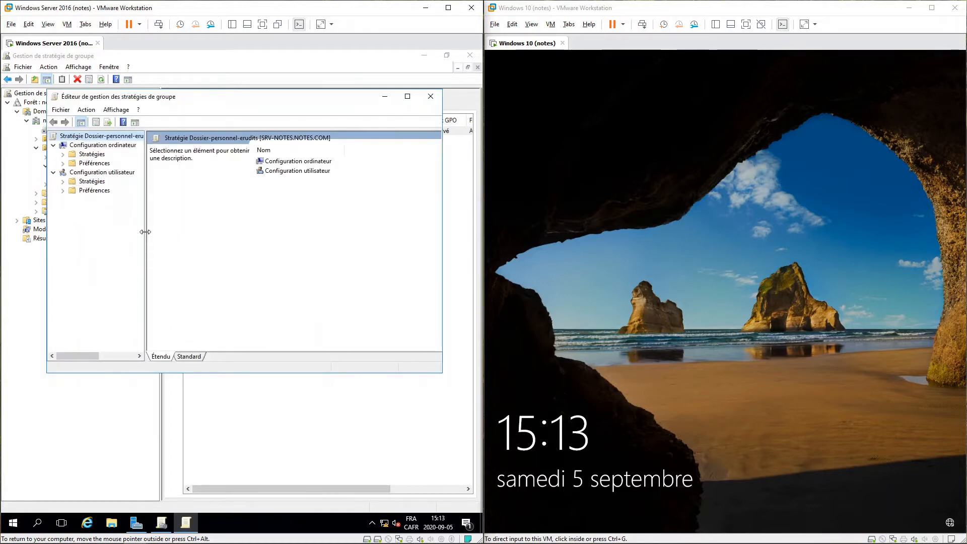
drag(149, 231, 182, 230)
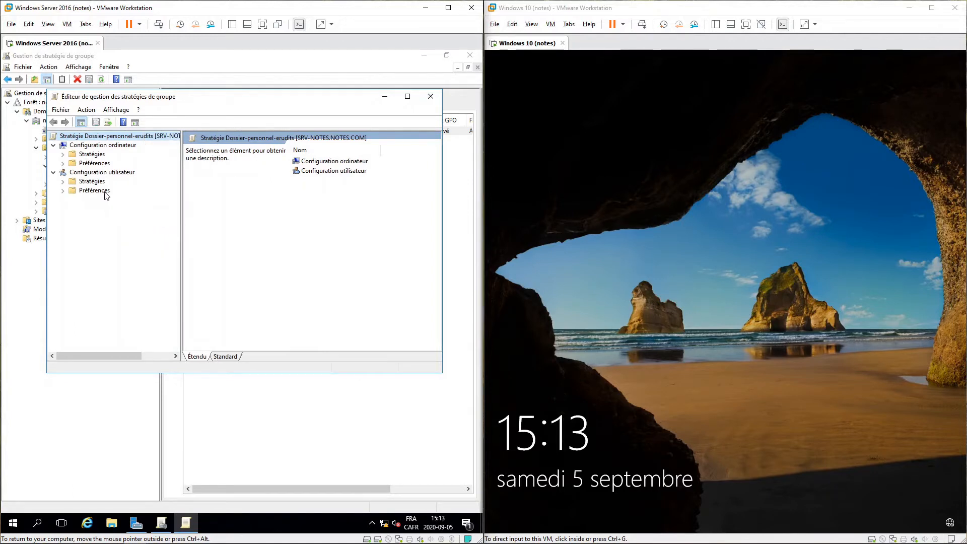
click(164, 102)
Expand Configuration utilisateur > Préférences > Paramètres Windows to the empty Mappages de lecteurs node.
double_click(89, 190)
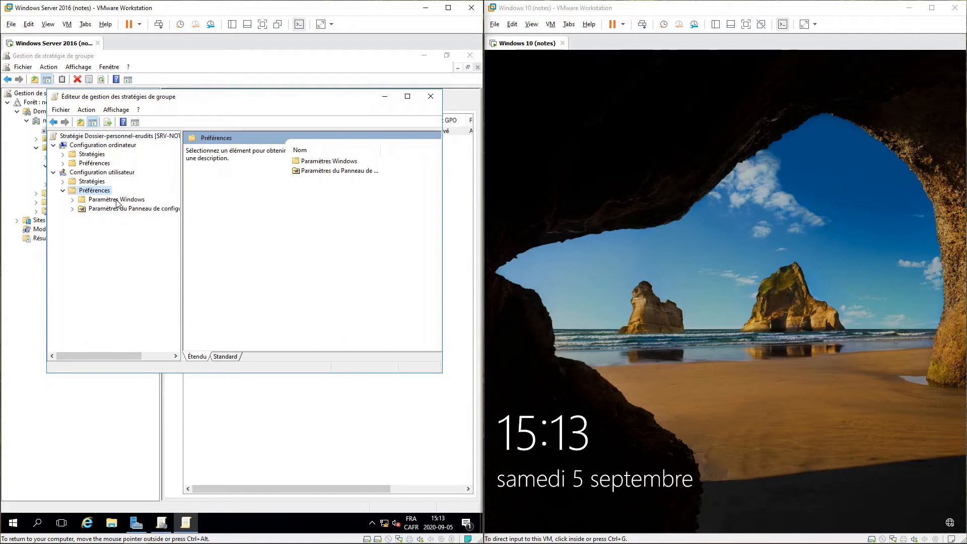
double_click(117, 200)
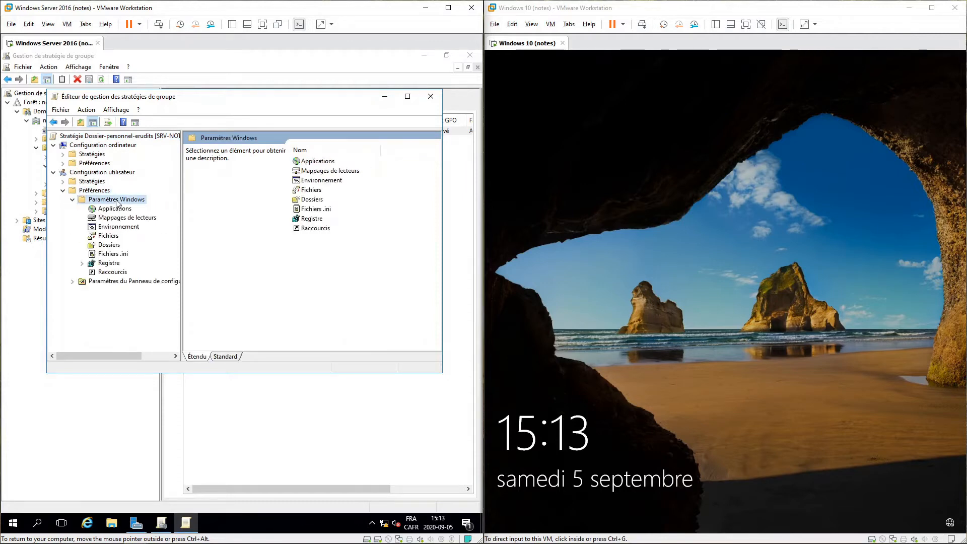
click(142, 218)
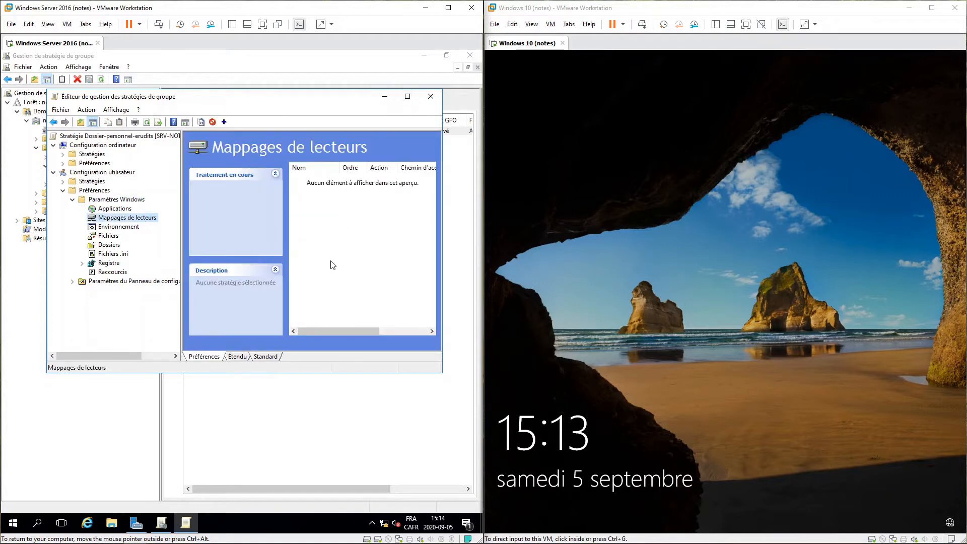
drag(442, 253, 470, 253)
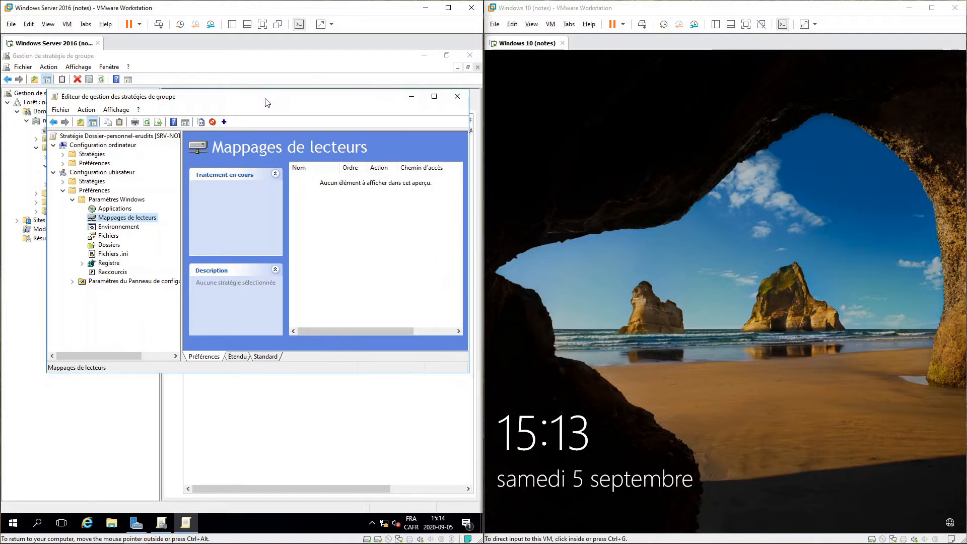
drag(267, 103, 252, 104)
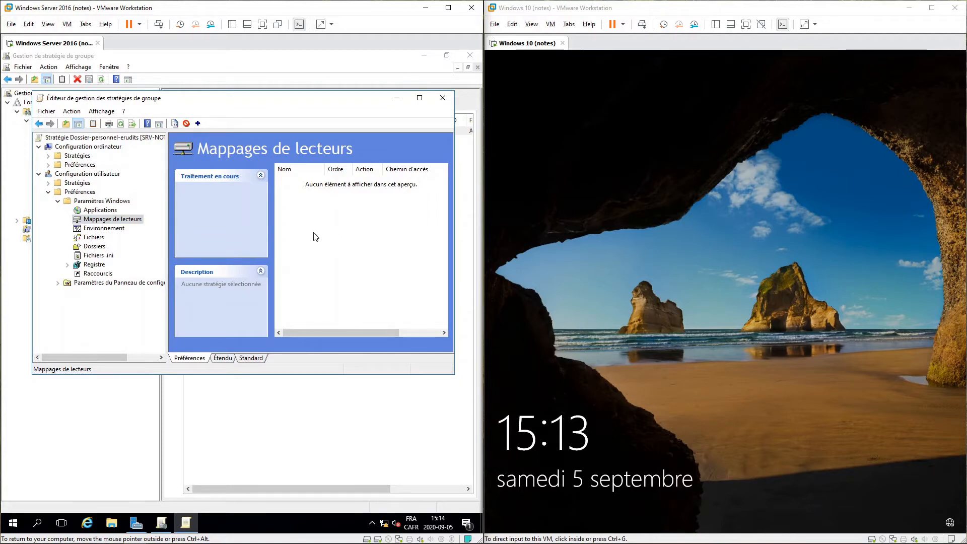
key(ctrl)
key(ctrl)
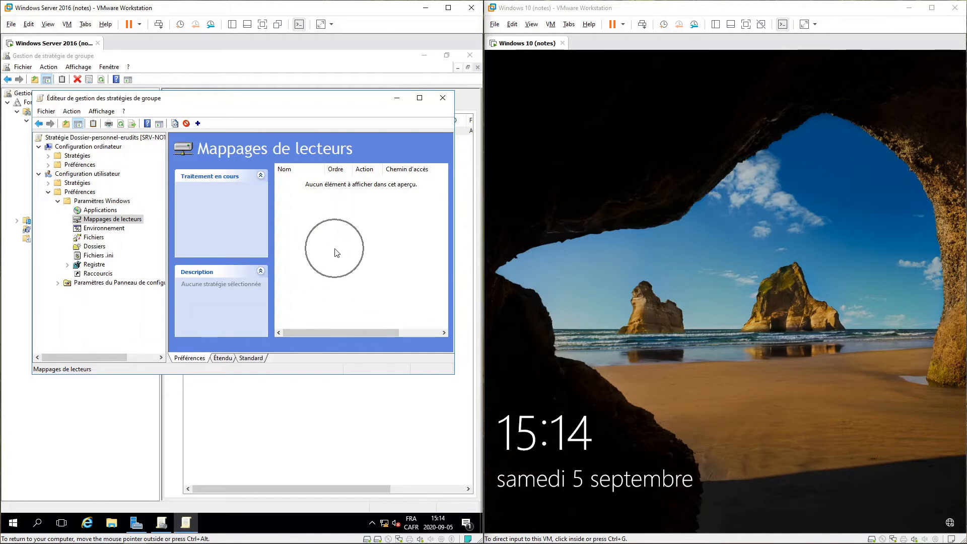
Add a new mapped drive entry under Mappages de lecteurs, ready to fill in its location.
right_click(335, 248)
mouse_move(364, 256)
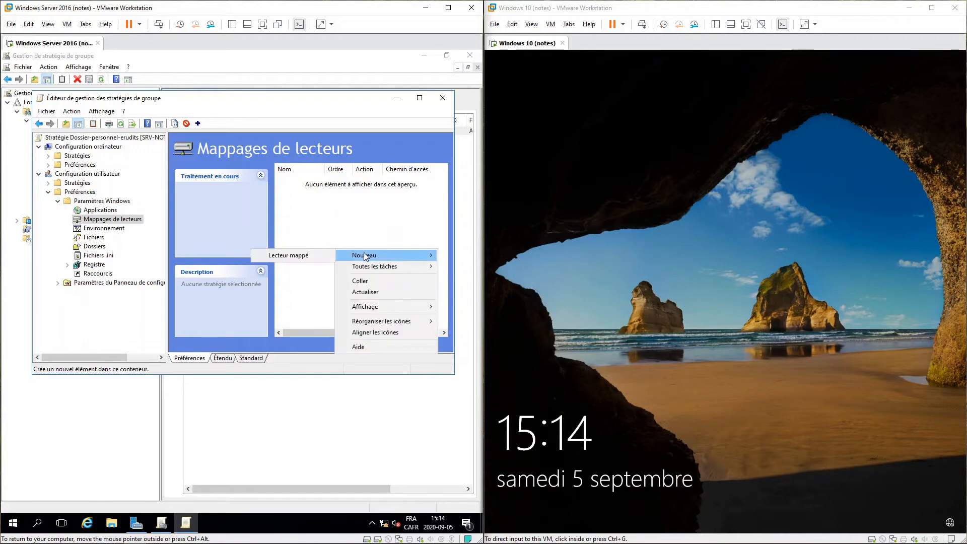
key(ctrl)
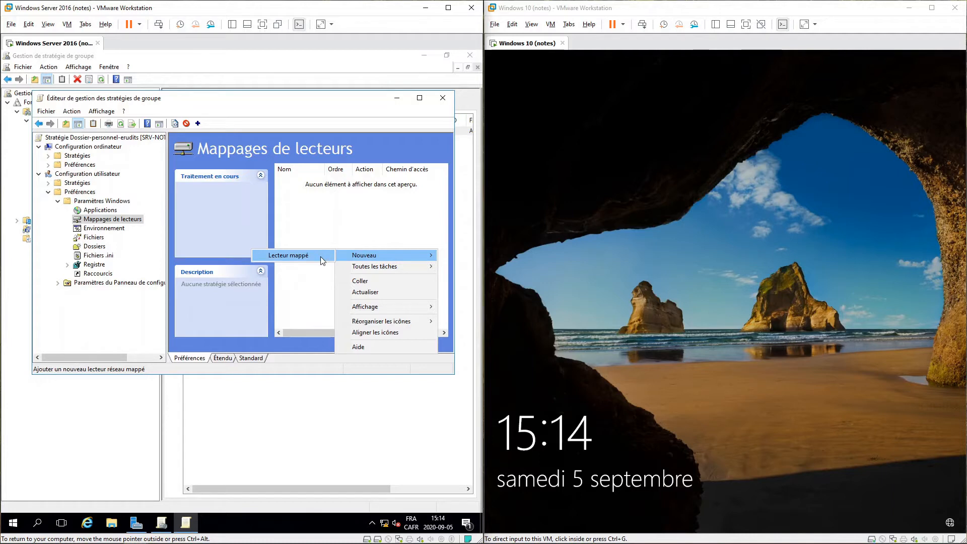
click(321, 256)
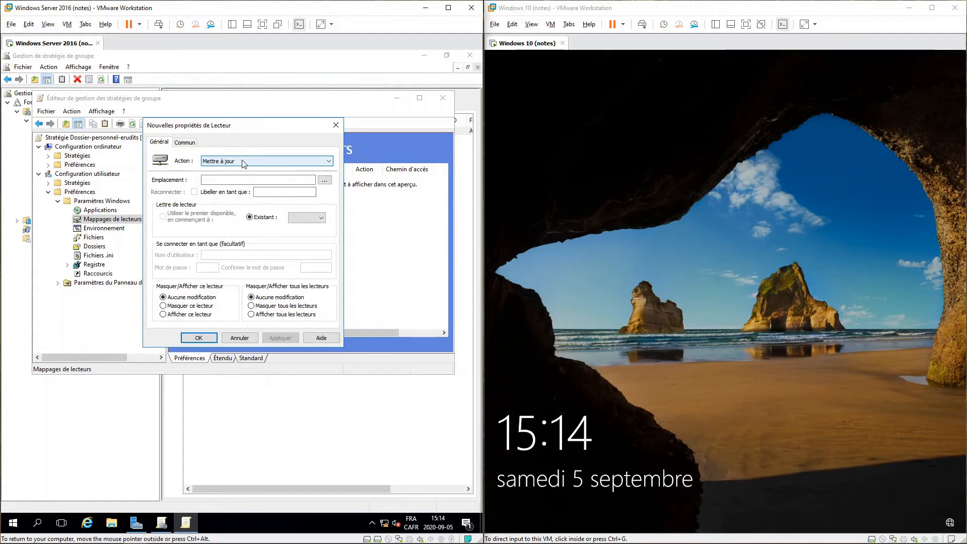
click(238, 180)
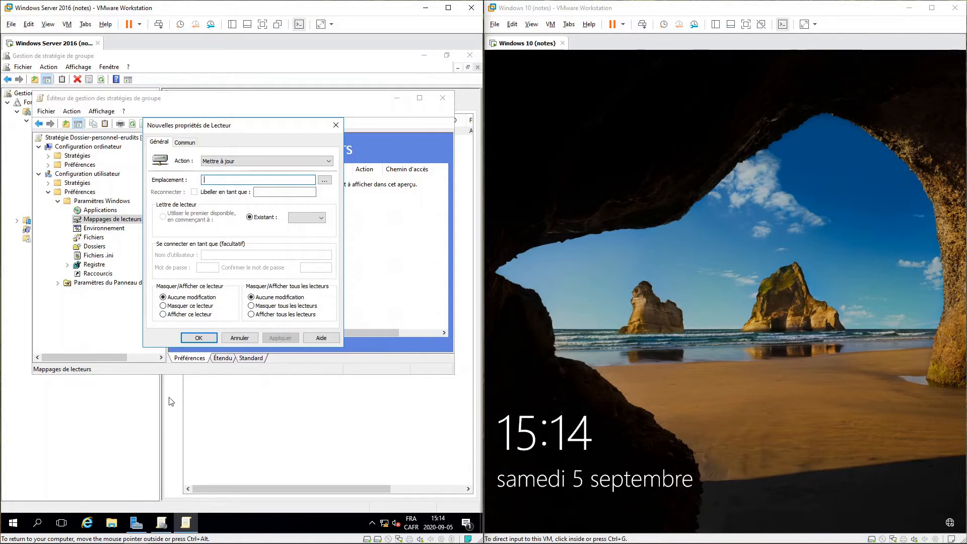
In File Explorer, browse to Personnels (E:)\Utilisateurs\Erudits.
click(111, 524)
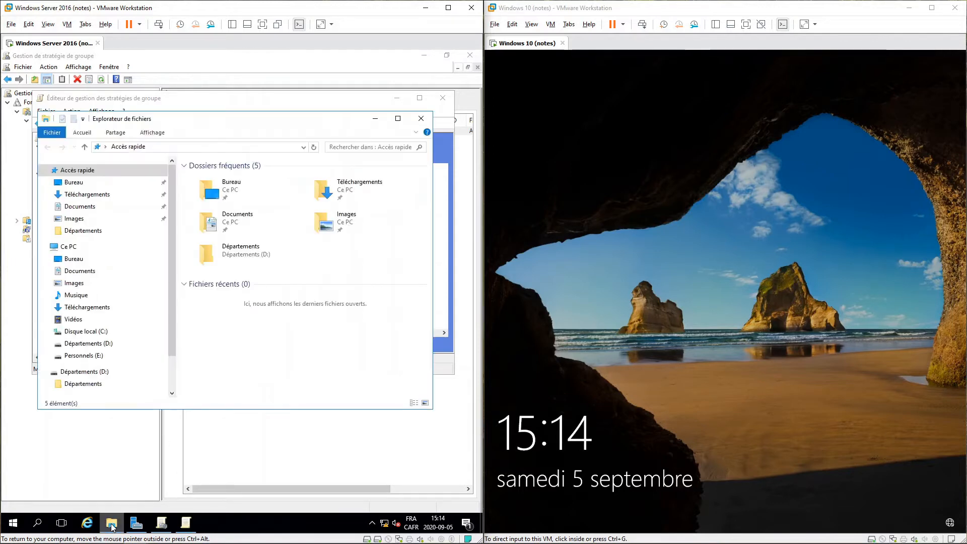
scroll(91, 386, down, 3)
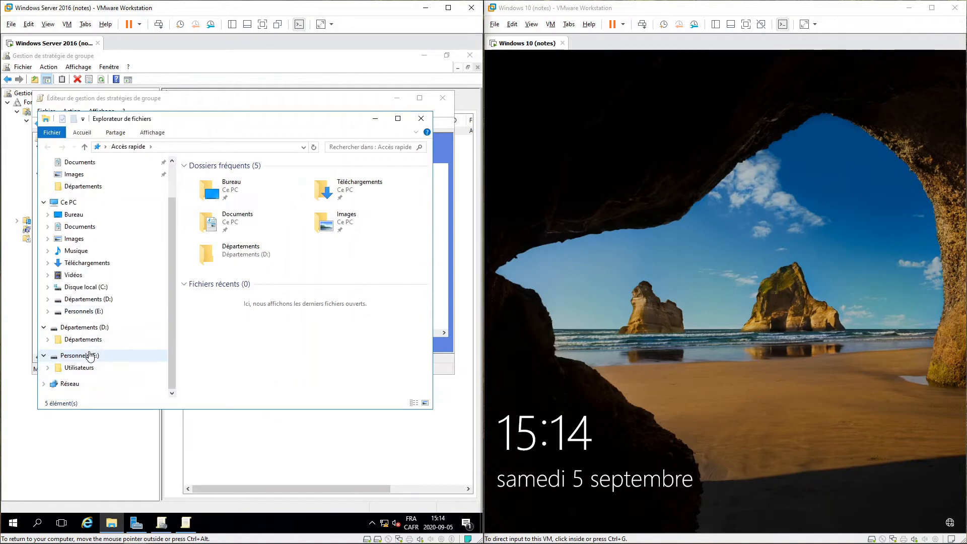
click(84, 369)
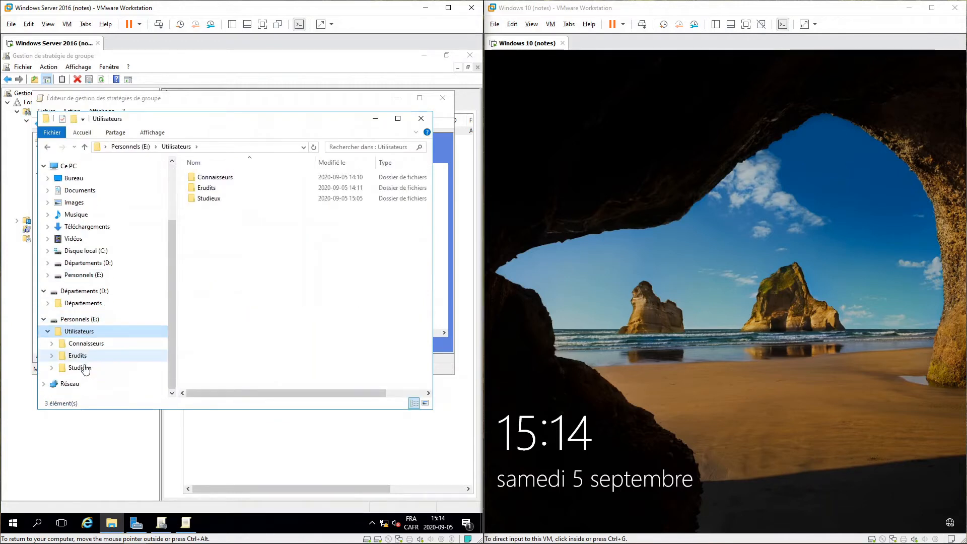
click(78, 356)
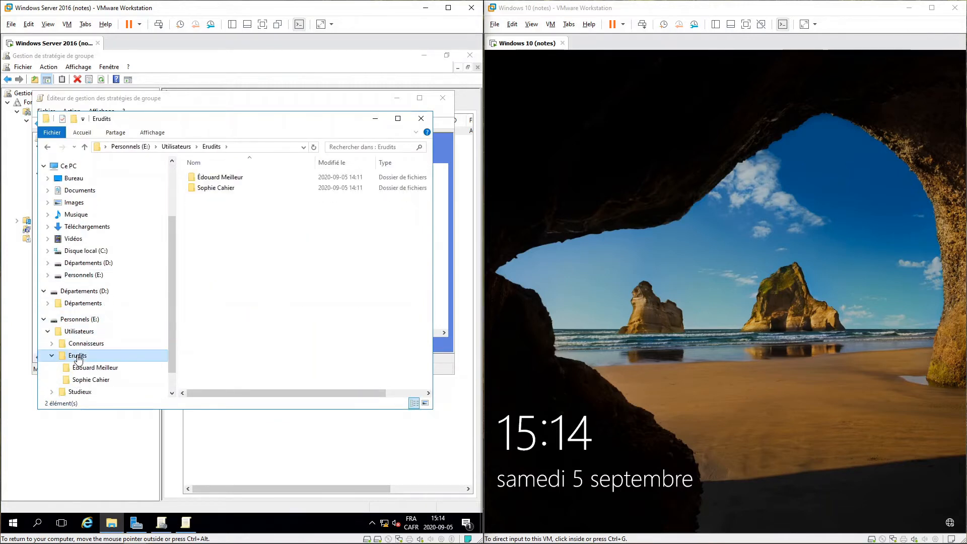
scroll(78, 356, down, 1)
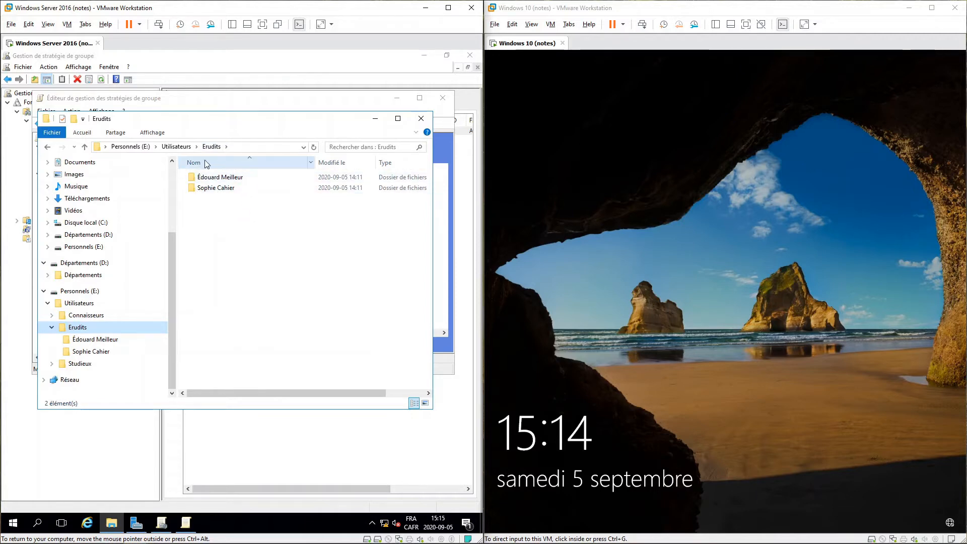
click(241, 147)
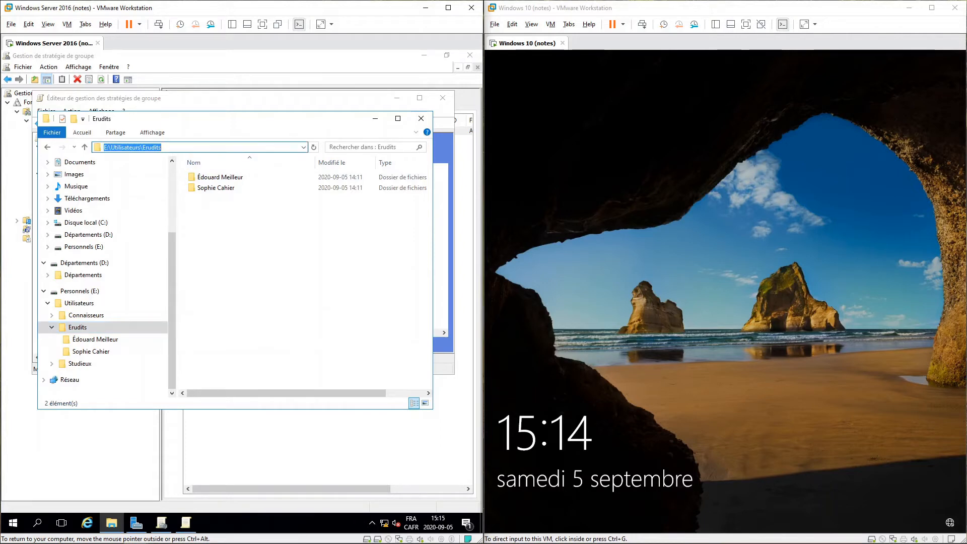
Copy the Erudits share path \\SRV-NOTES\Utilisateurs\Erudits from its Partage properties, then return to the dialog.
right_click(78, 325)
click(93, 316)
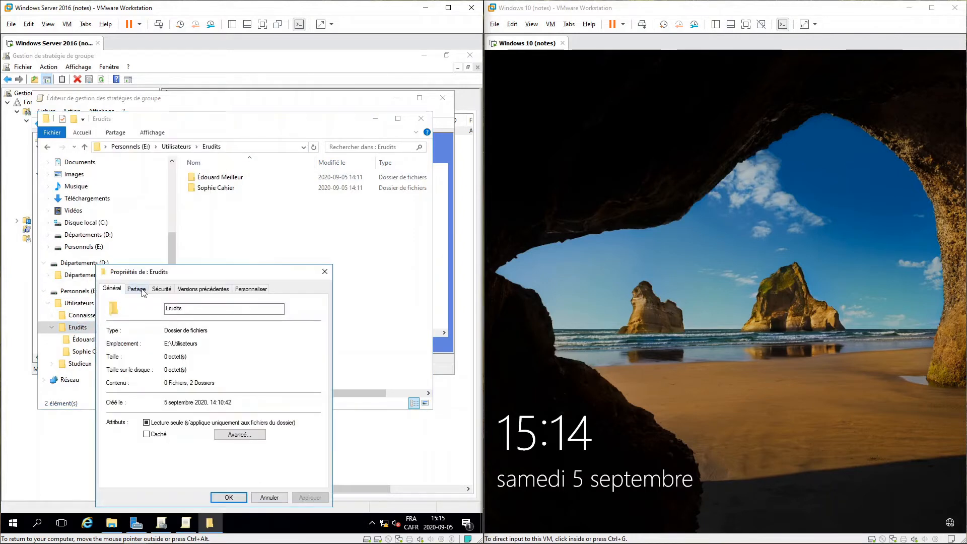
click(140, 291)
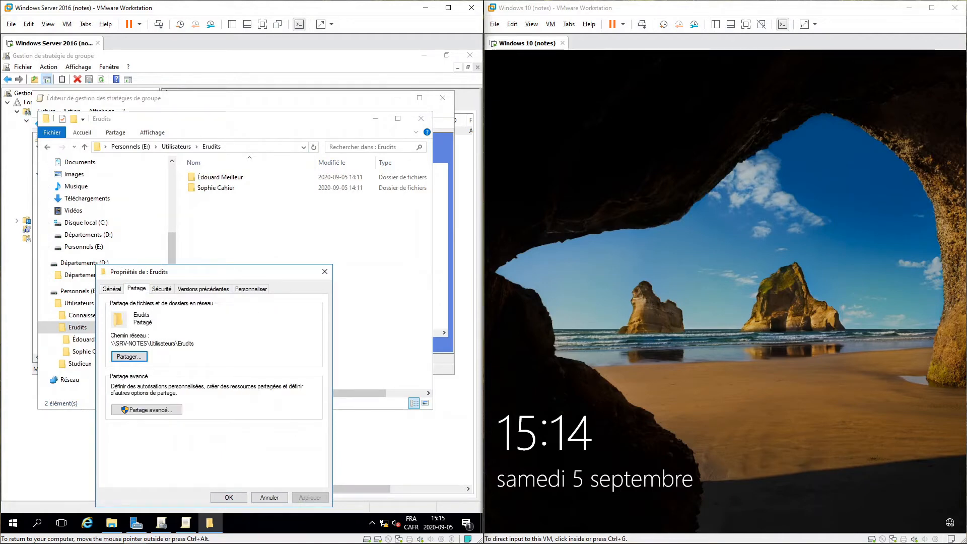
drag(195, 343, 111, 343)
key(ctrl+c)
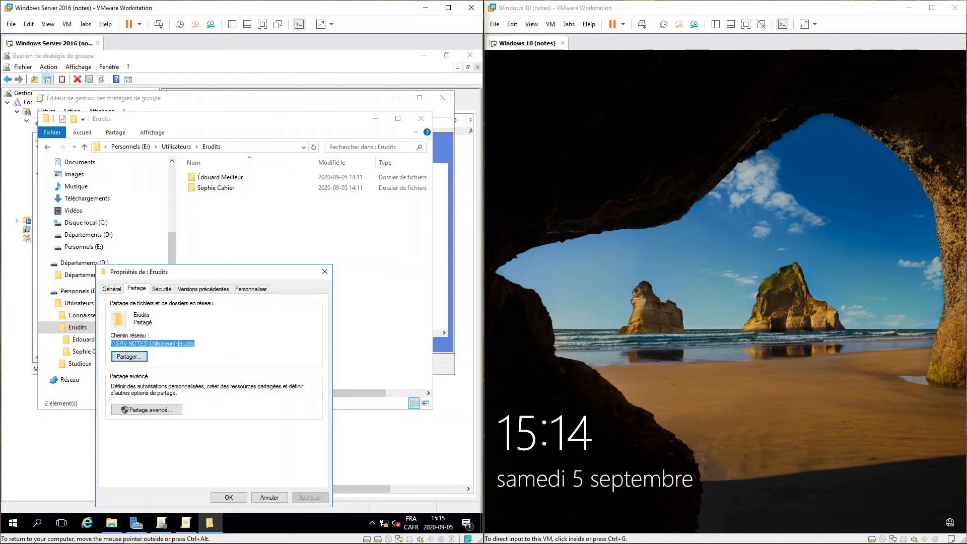
click(228, 497)
click(375, 120)
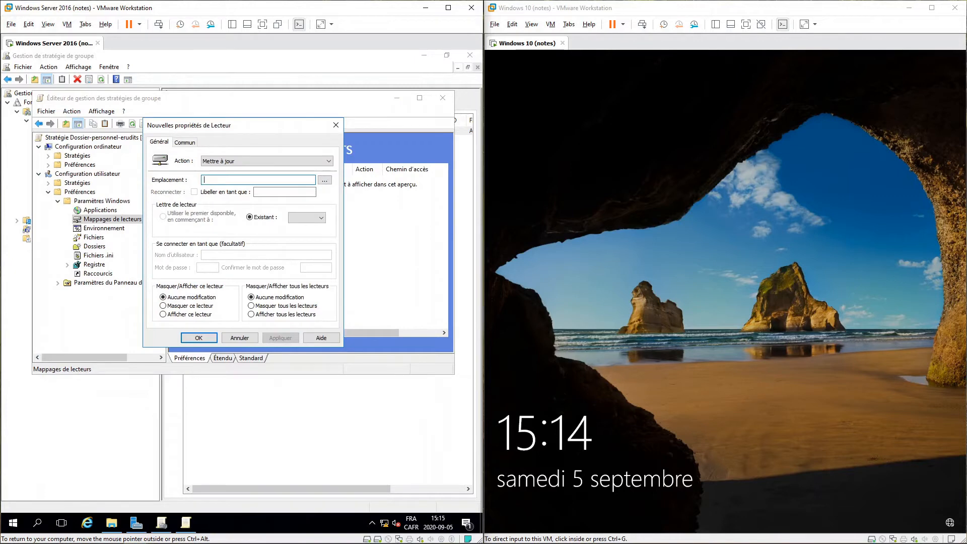
Enter \\SRV-NOTES\Utilisateurs\Erudits\%username% as the mapped drive's location.
key(ctrl+v)
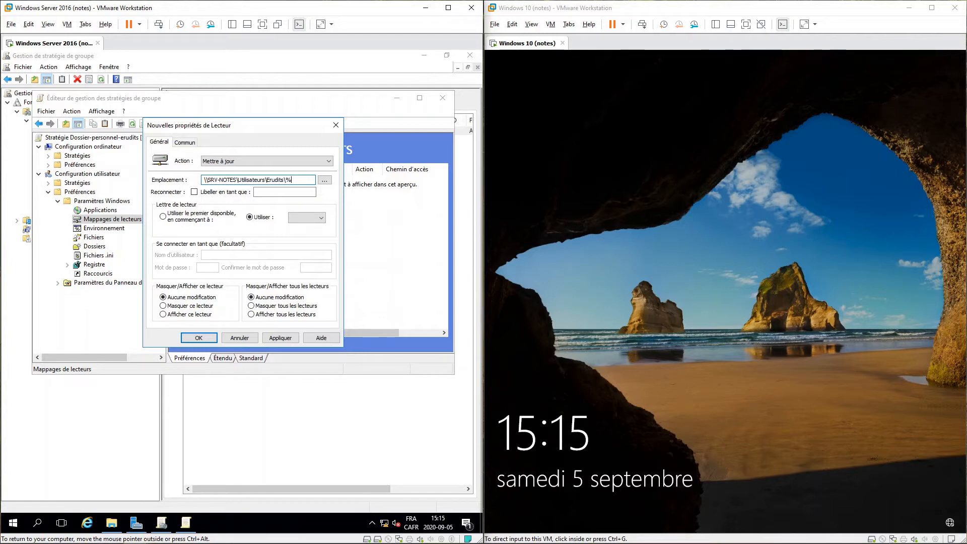
text(sername%)
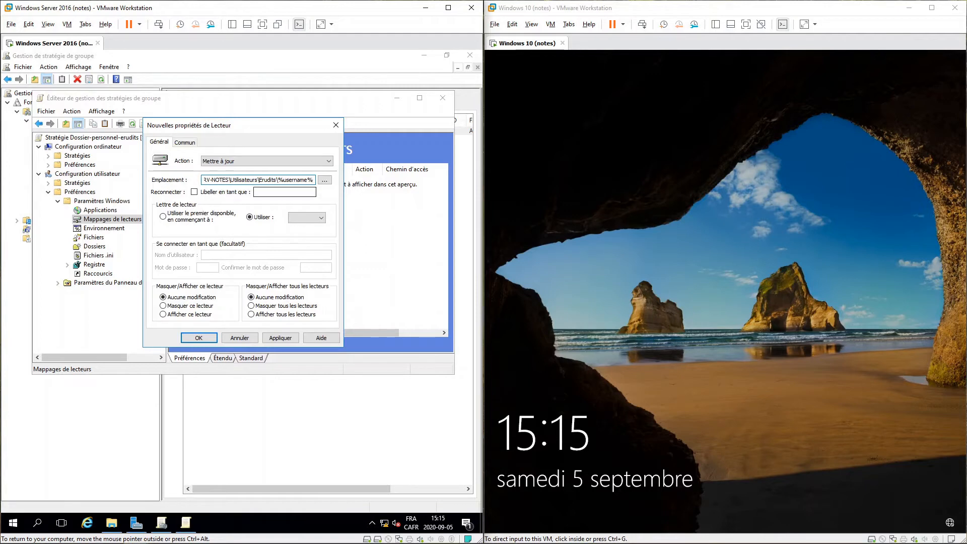
click(258, 192)
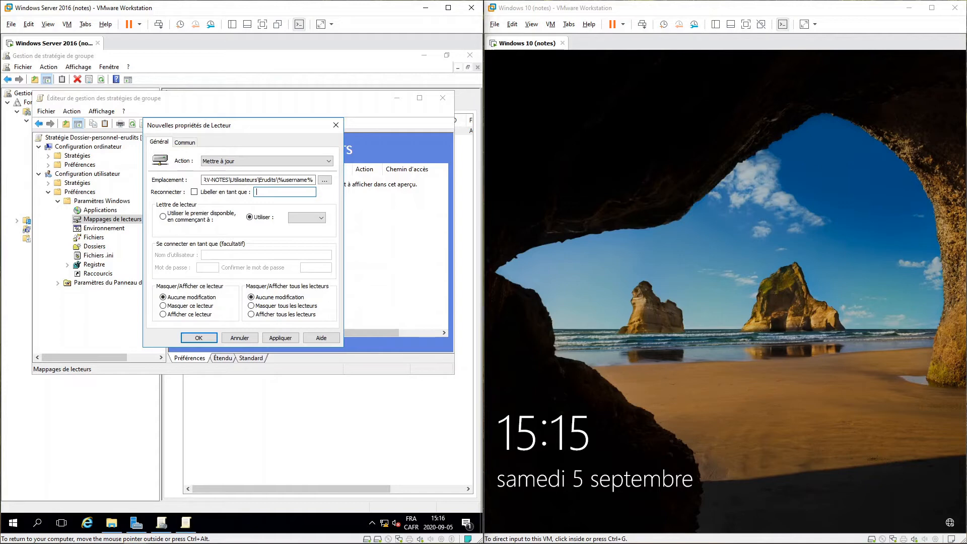
Label the mapped drive 'Personnel', assign it letter U, and apply the settings.
text(Personnel)
click(260, 222)
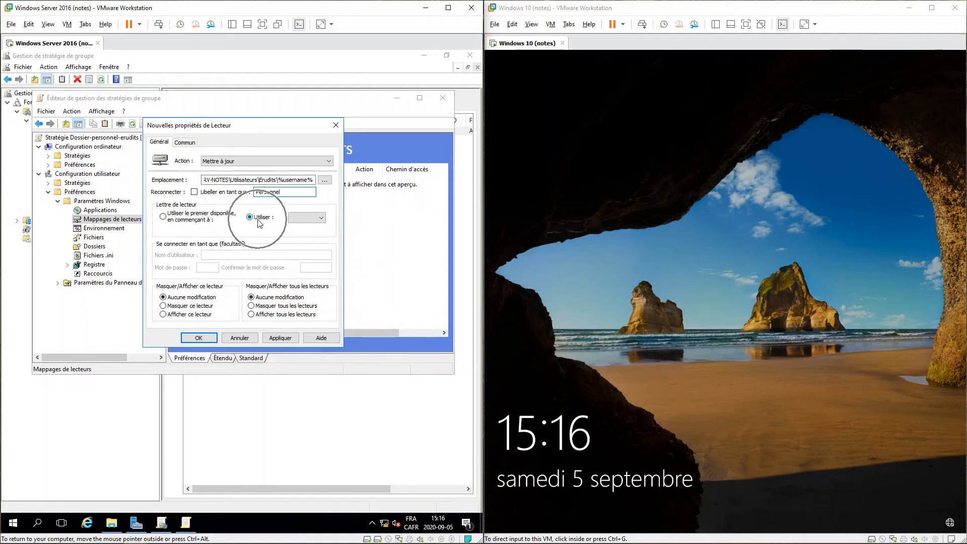
click(307, 218)
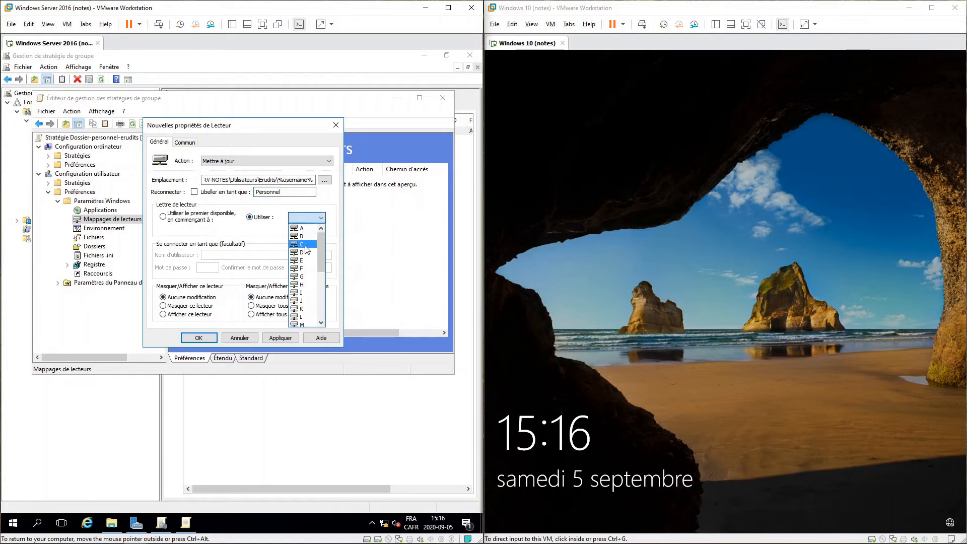
scroll(309, 252, down, 5)
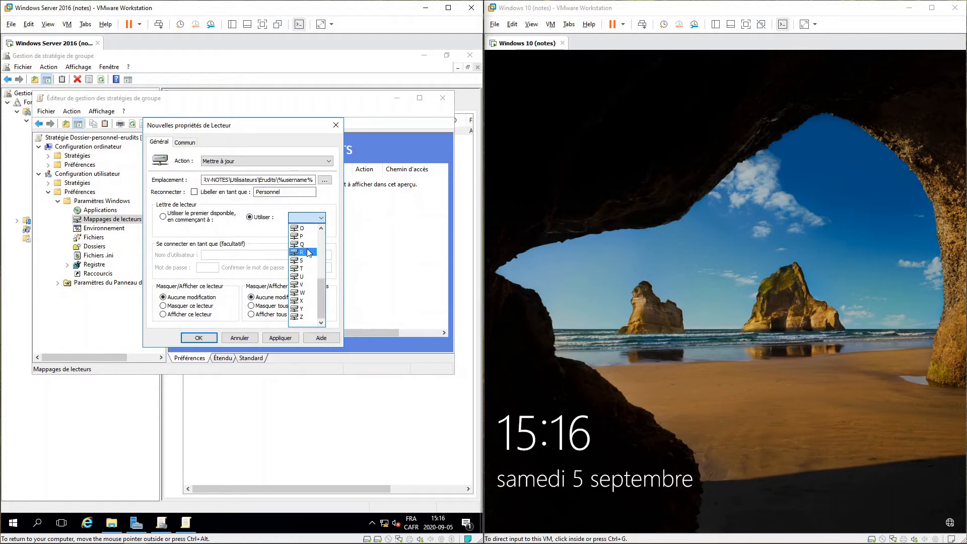
click(307, 276)
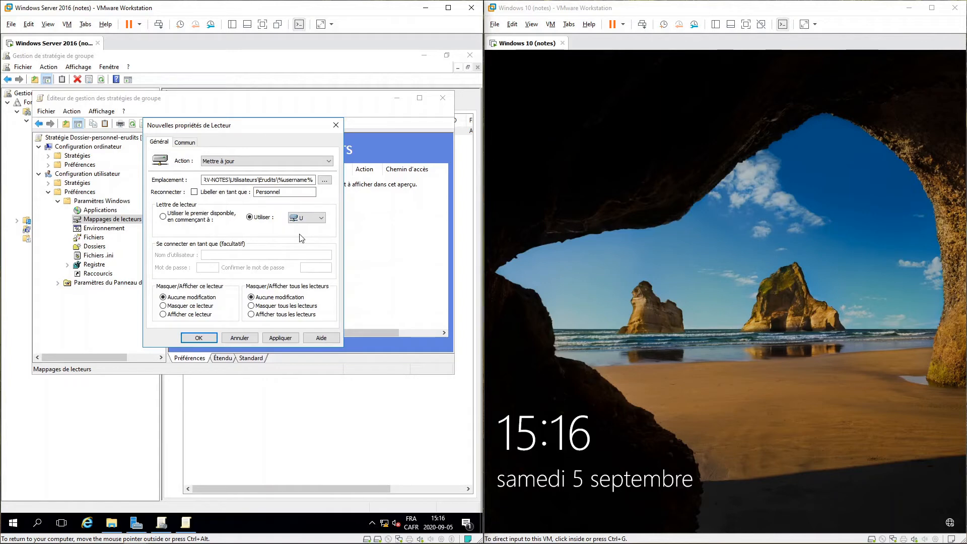
click(286, 340)
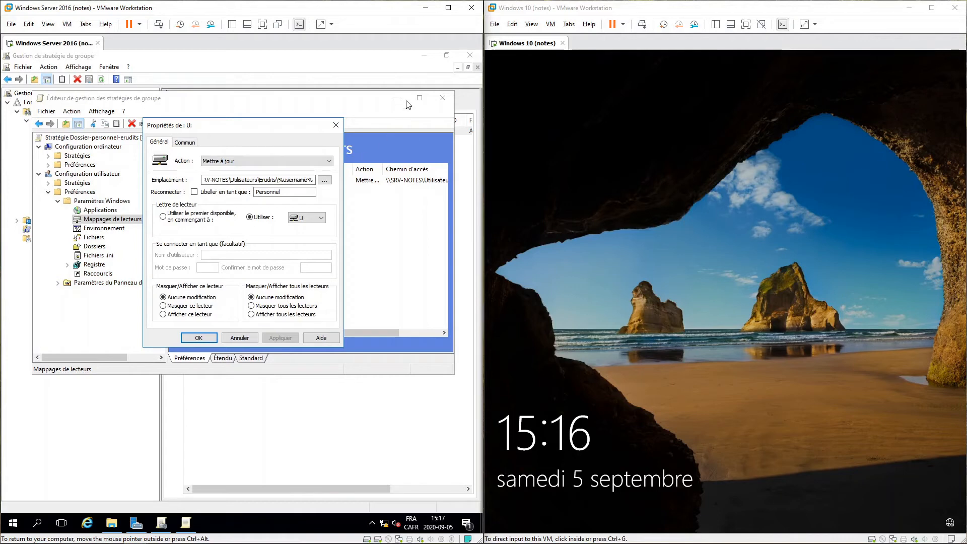
click(135, 523)
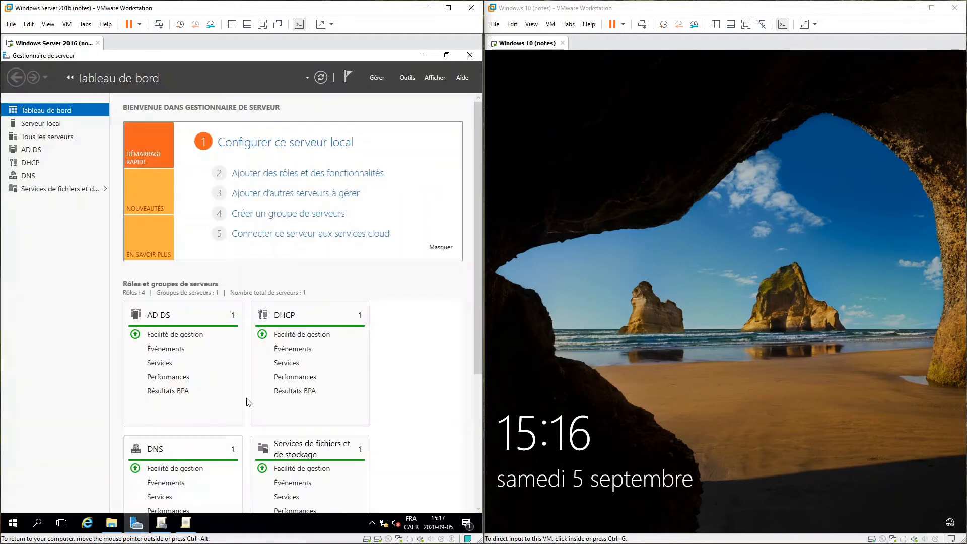
Open Active Directory Users and Computers on the Érudits OU.
click(408, 77)
click(363, 401)
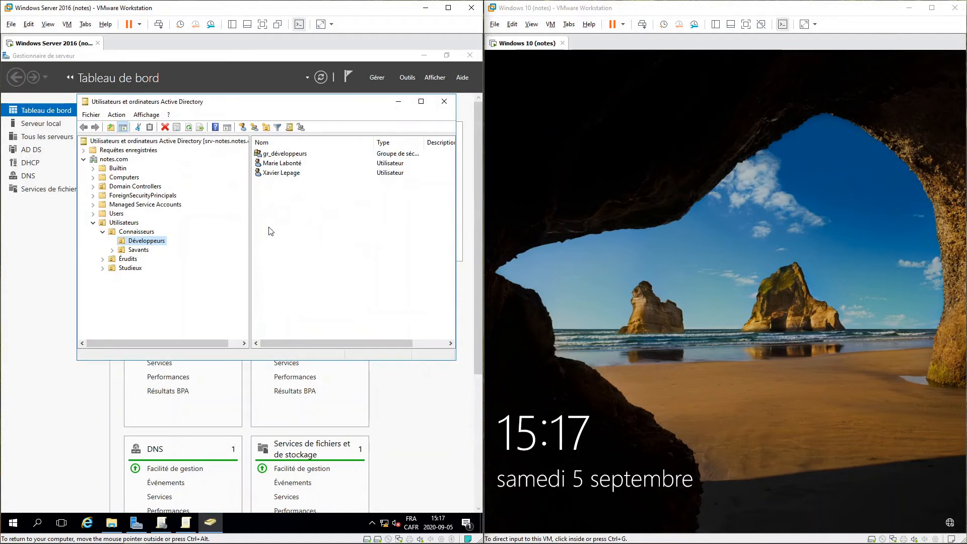
click(128, 259)
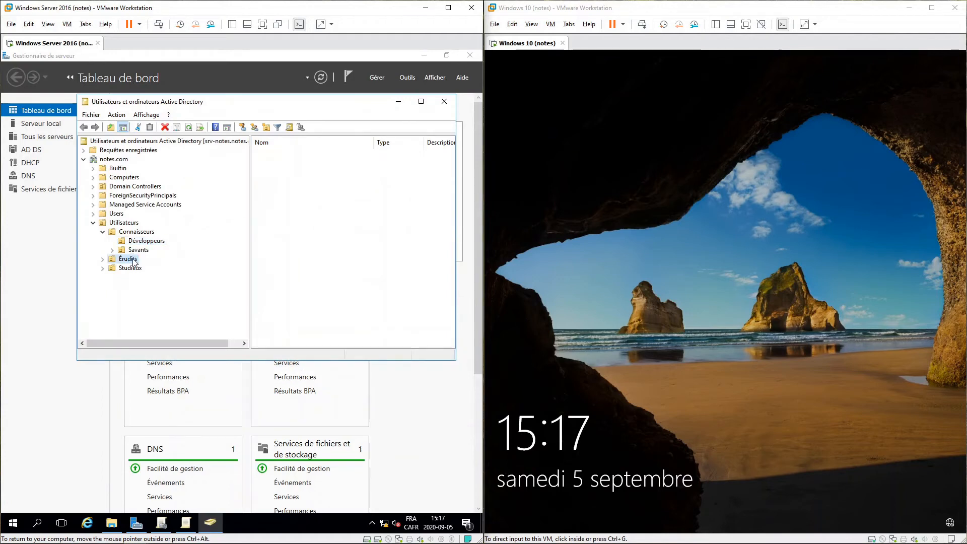
Check the first Érudits user's logon name on the Compte tab, then close the properties.
click(283, 154)
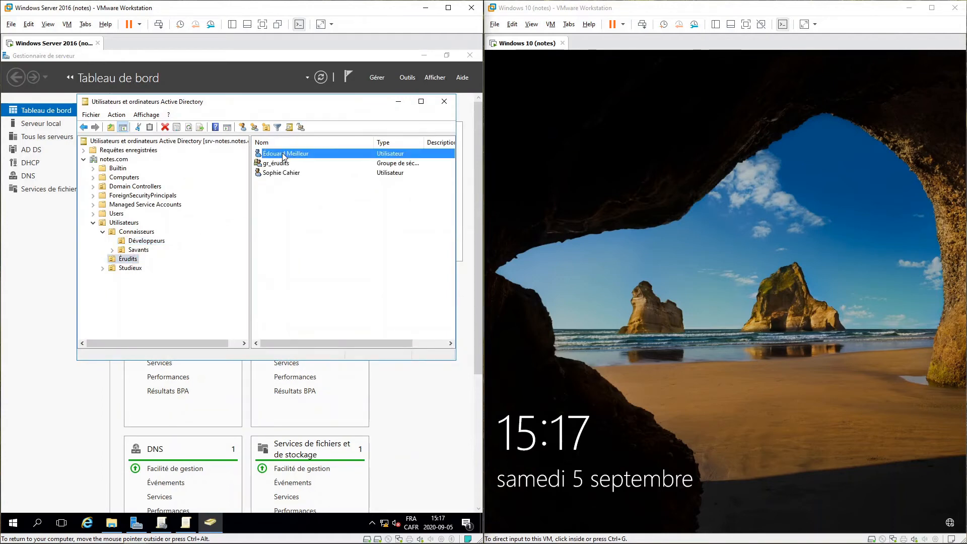
double_click(282, 153)
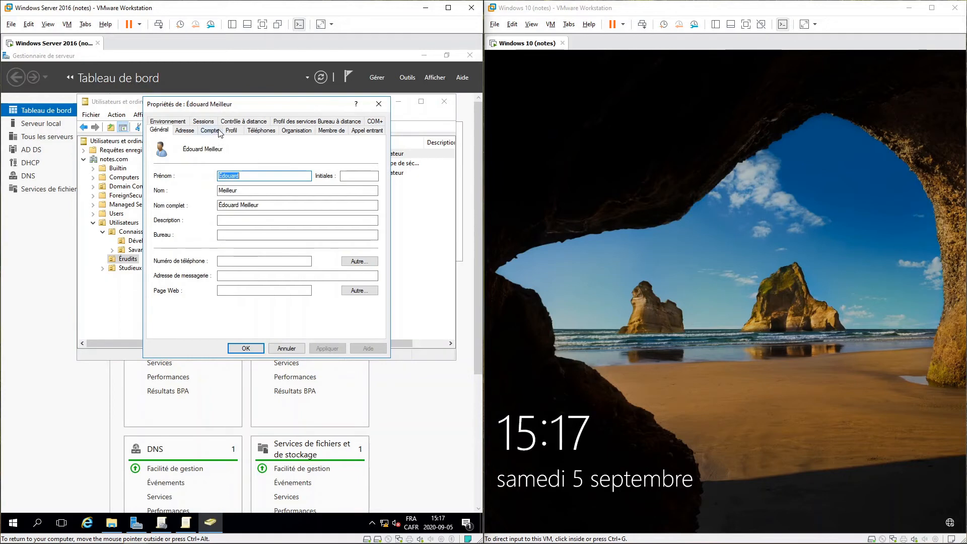
click(218, 130)
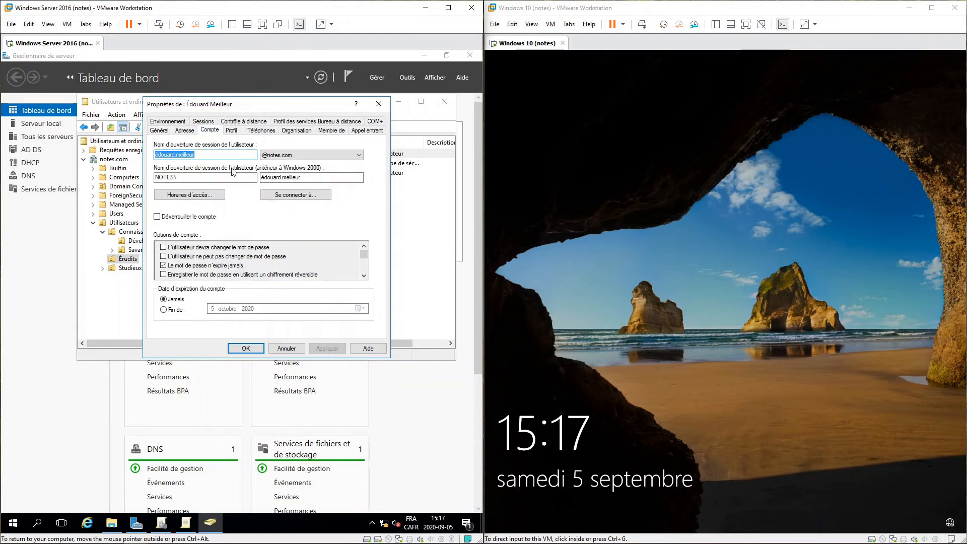
click(216, 155)
key(shift+Left)
key(shift+Left)
key(shift+Left)
key(shift+Left)
key(shift+Left)
key(shift+Left)
key(shift+Left)
key(shift+Left)
key(shift+Left)
key(shift+Left)
key(shift+Left)
key(shift+Left)
key(shift+Left)
key(shift+Left)
click(378, 105)
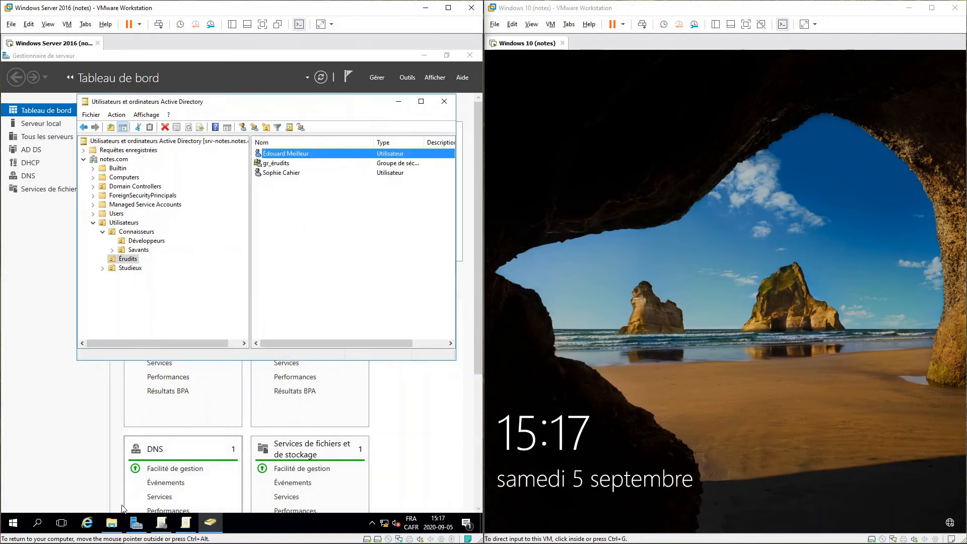
Rename both user folders in Erudits to each user's lowercase first.last logon name.
click(111, 522)
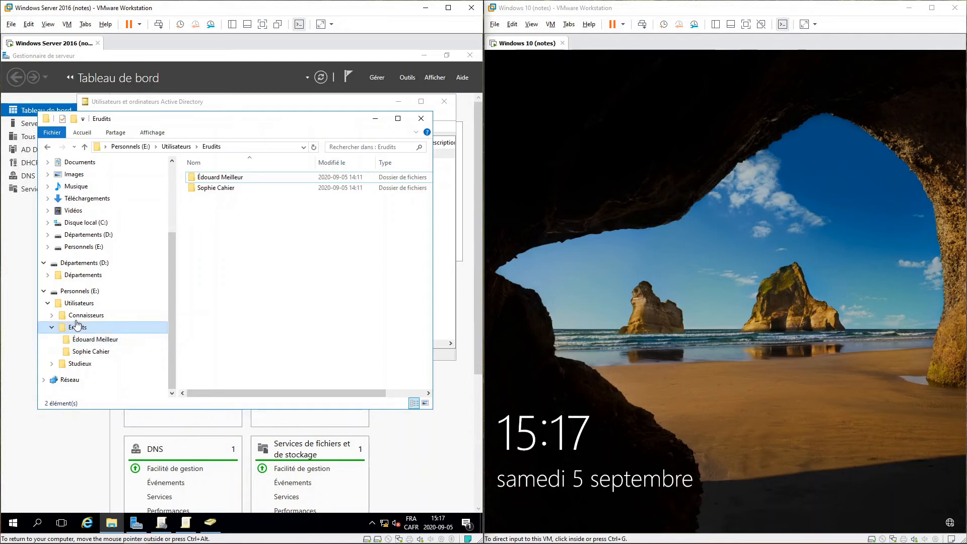
click(231, 178)
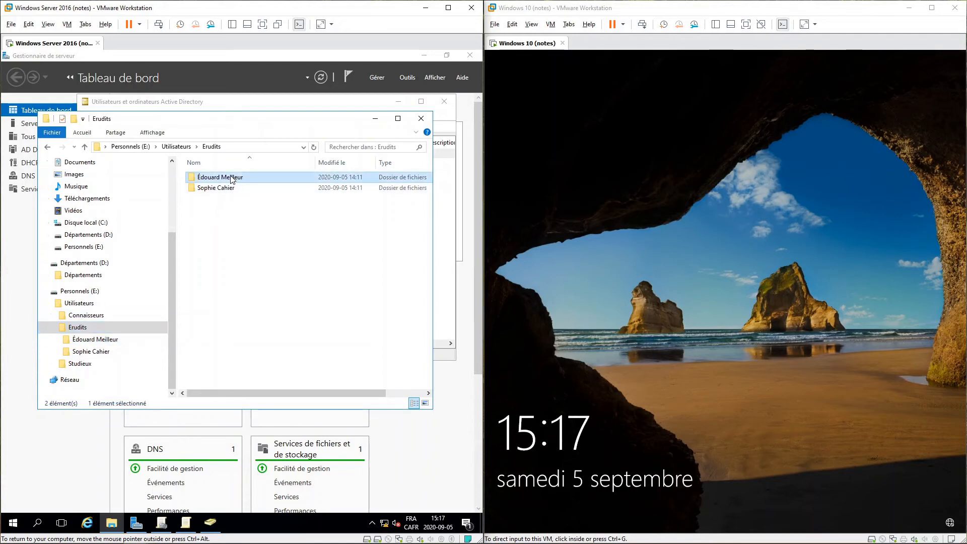
key(F2)
text(édouard.meilleur)
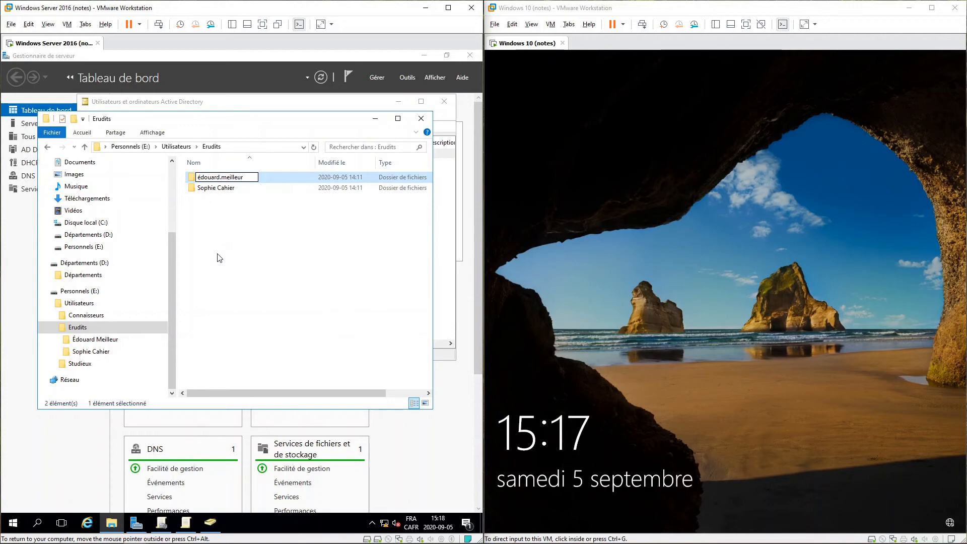
click(212, 238)
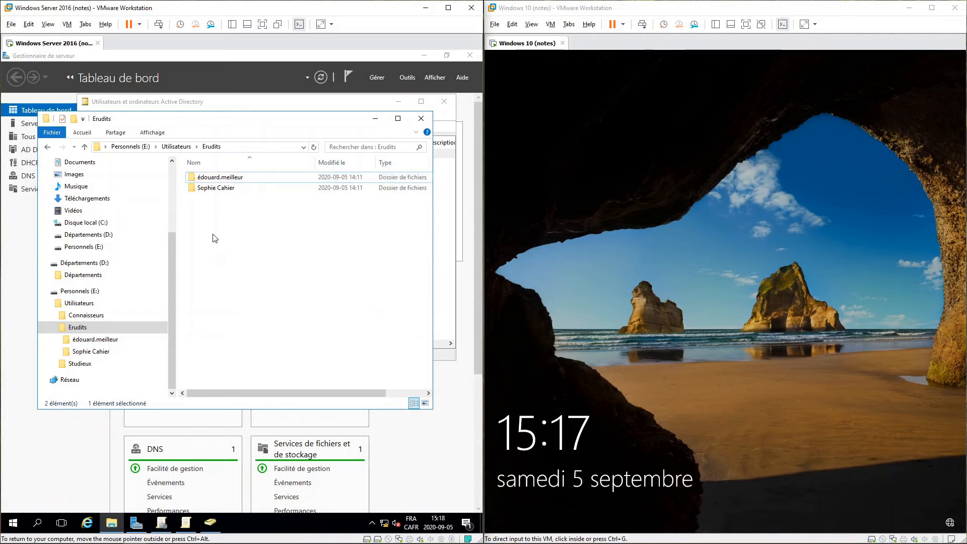
click(221, 190)
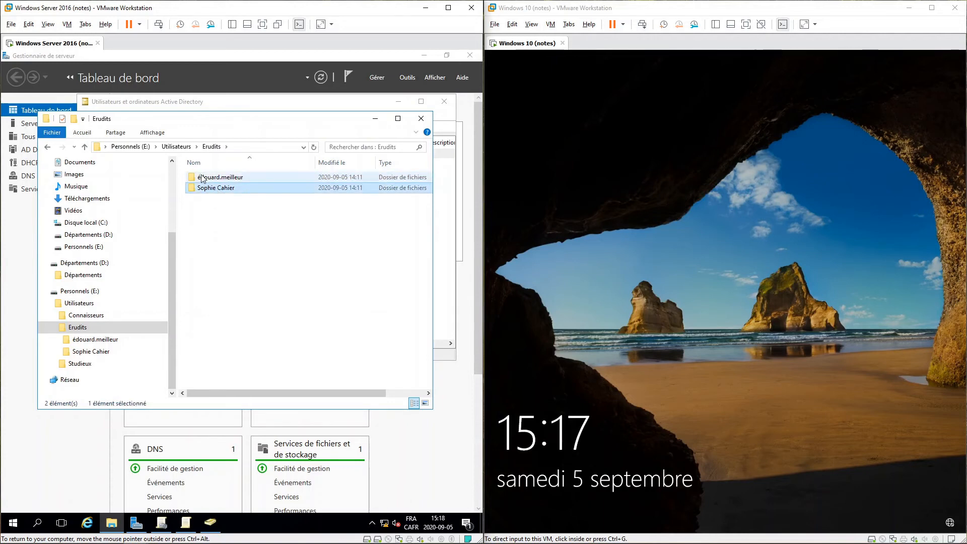
click(215, 189)
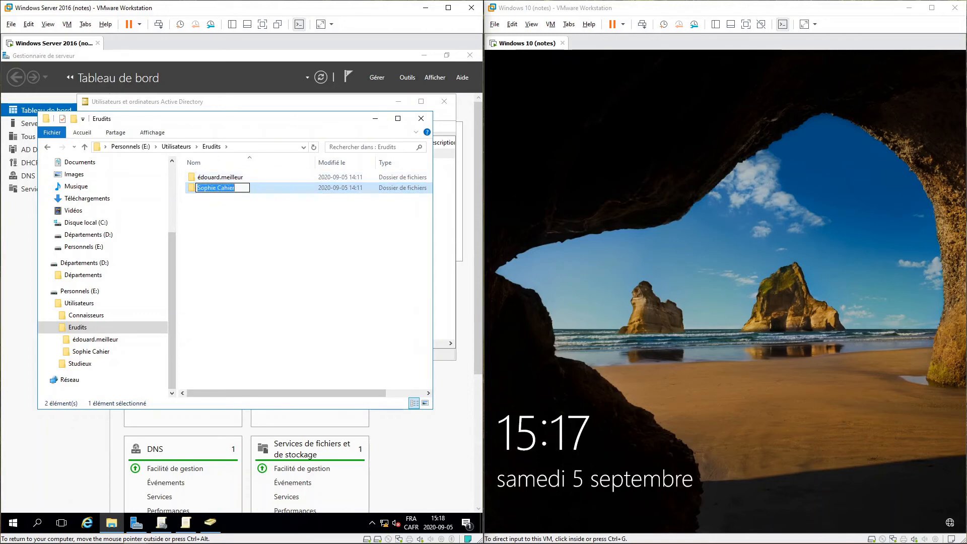
text(sophie.cahi)
key(Return)
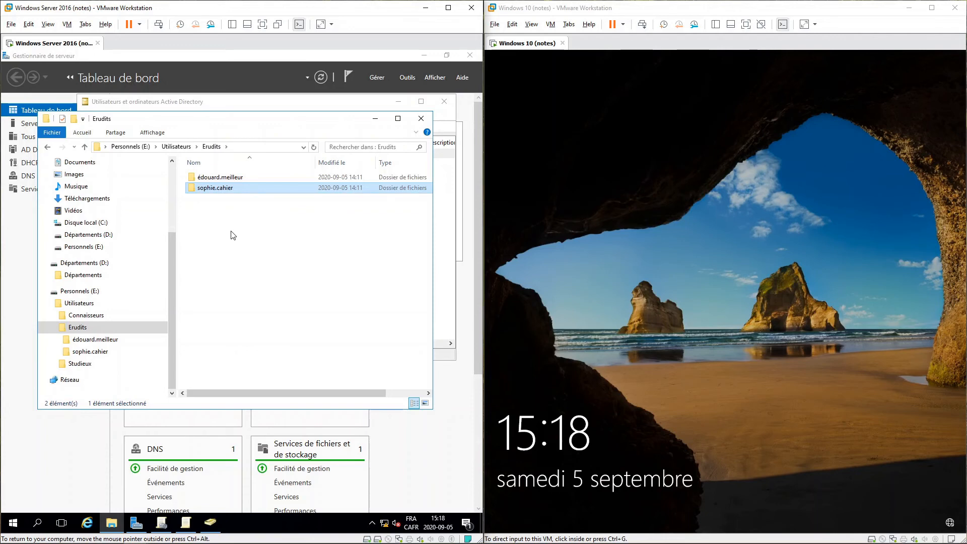
click(221, 180)
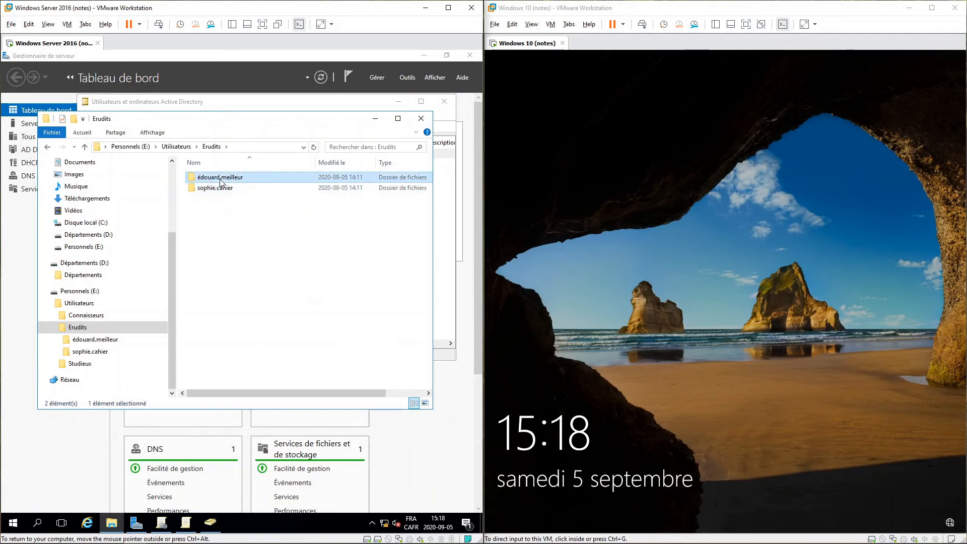
right_click(220, 179)
click(272, 359)
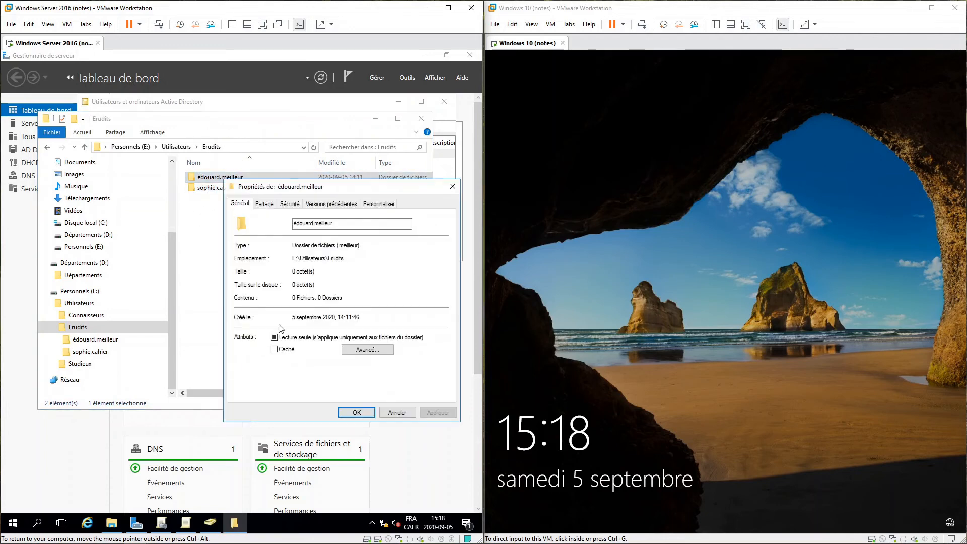
click(291, 205)
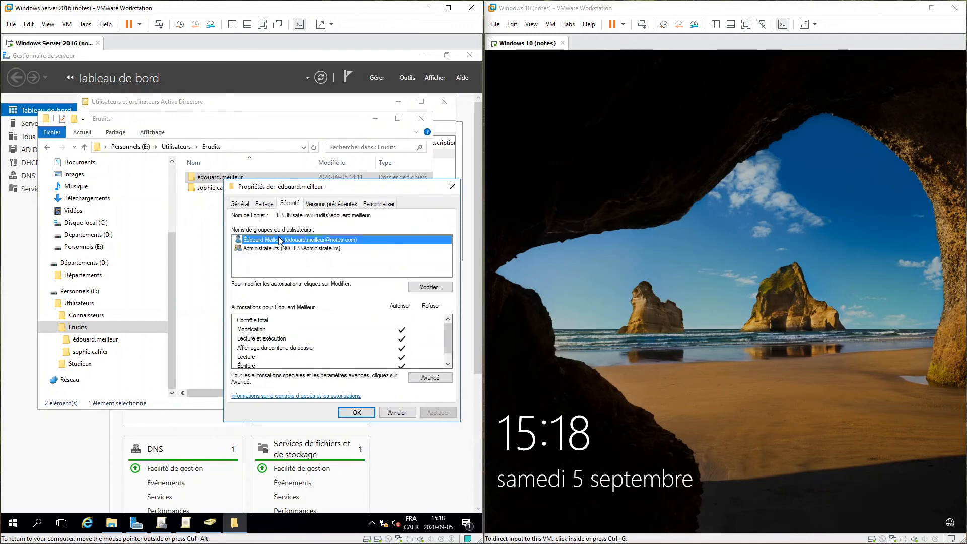
click(271, 249)
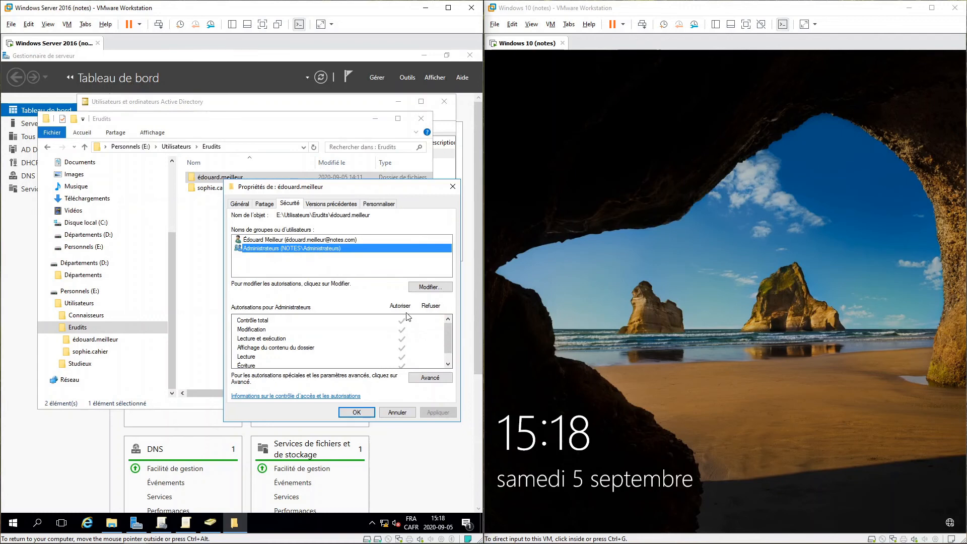
click(397, 412)
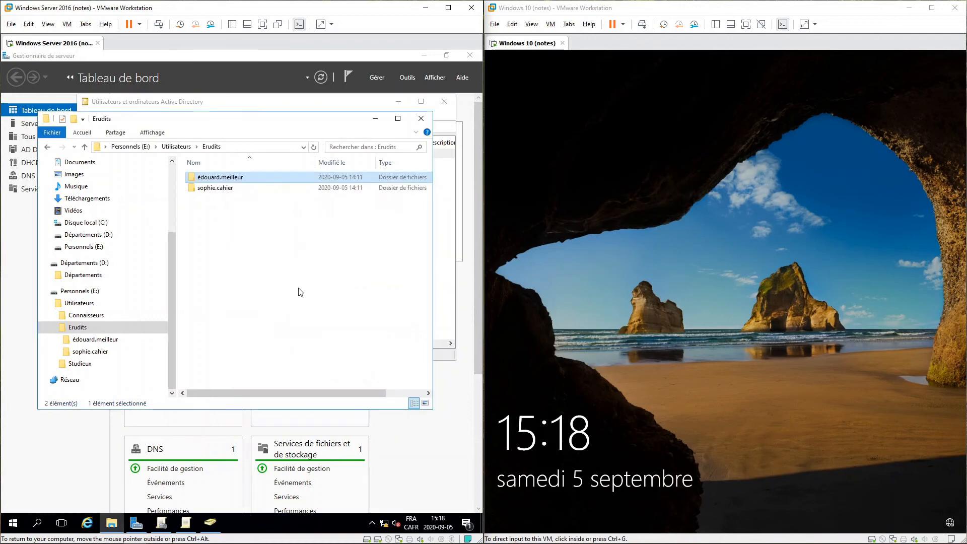
click(219, 188)
right_click(217, 189)
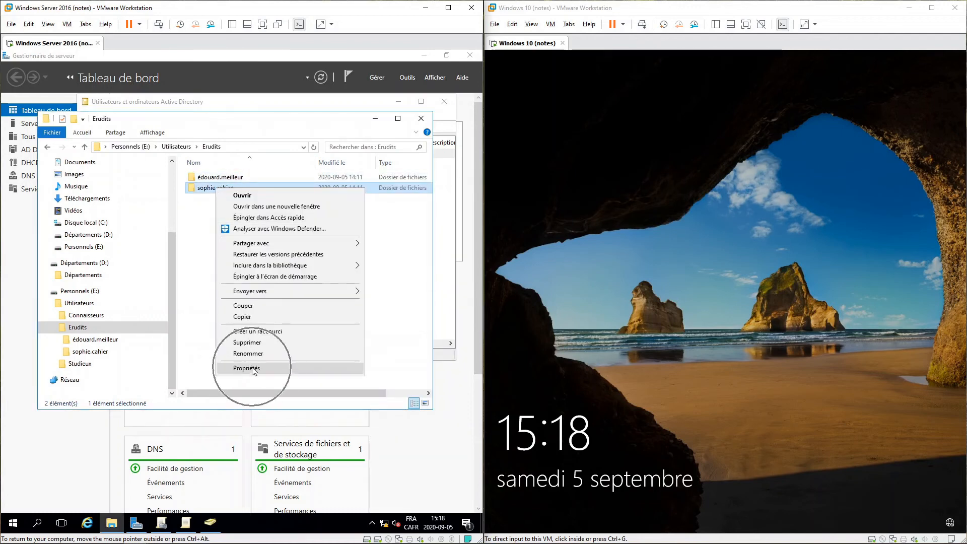
click(249, 369)
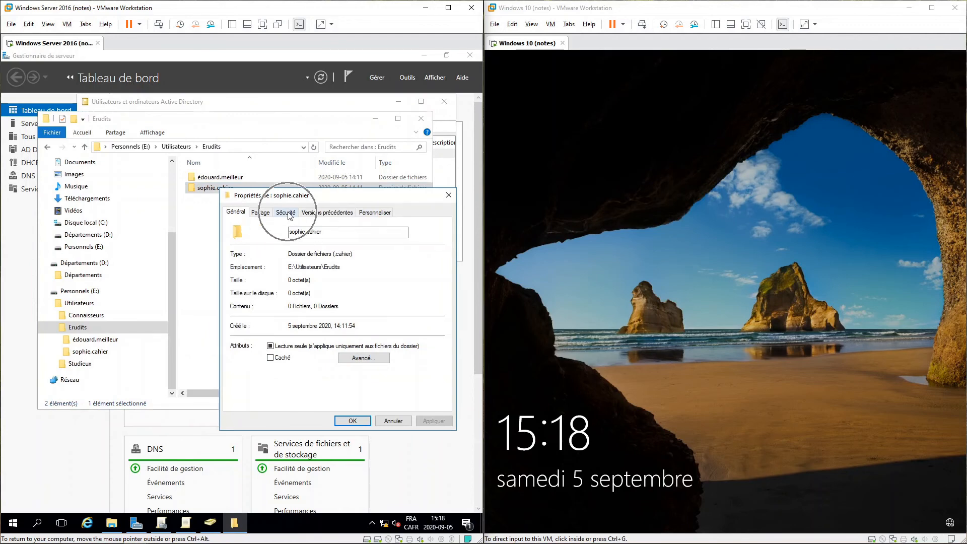
click(289, 214)
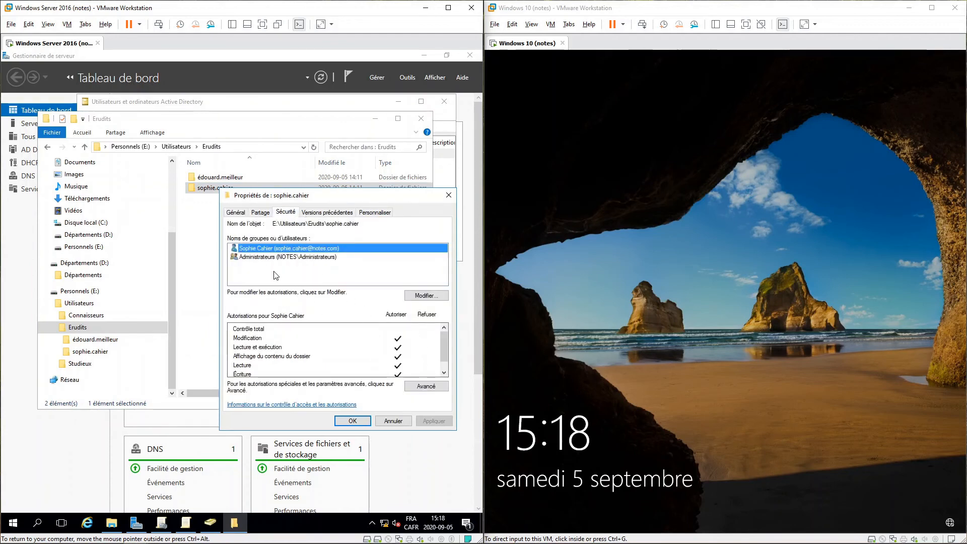
click(264, 256)
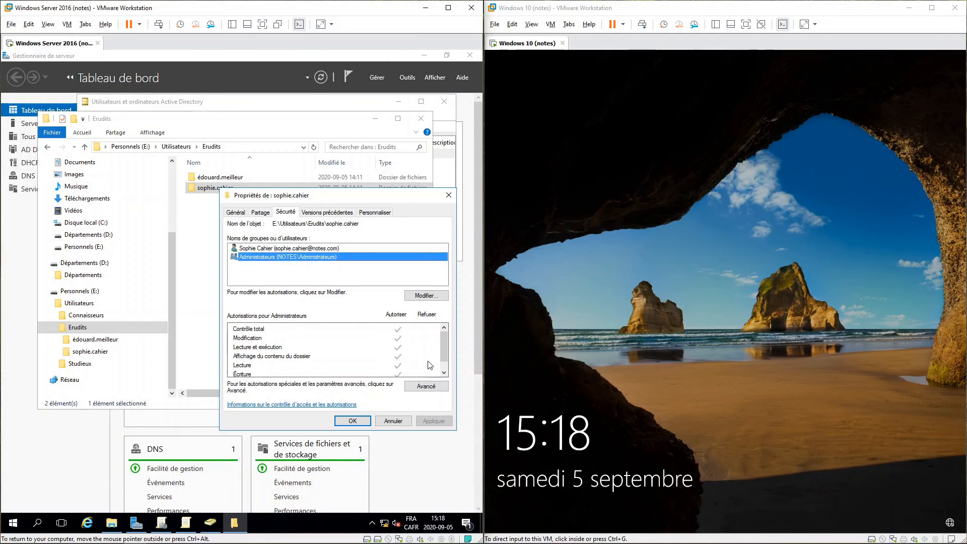
click(395, 422)
Sign in on the Windows 10 client as the Erudits user and confirm Ce PC lists Personnel (U:).
click(667, 328)
click(668, 325)
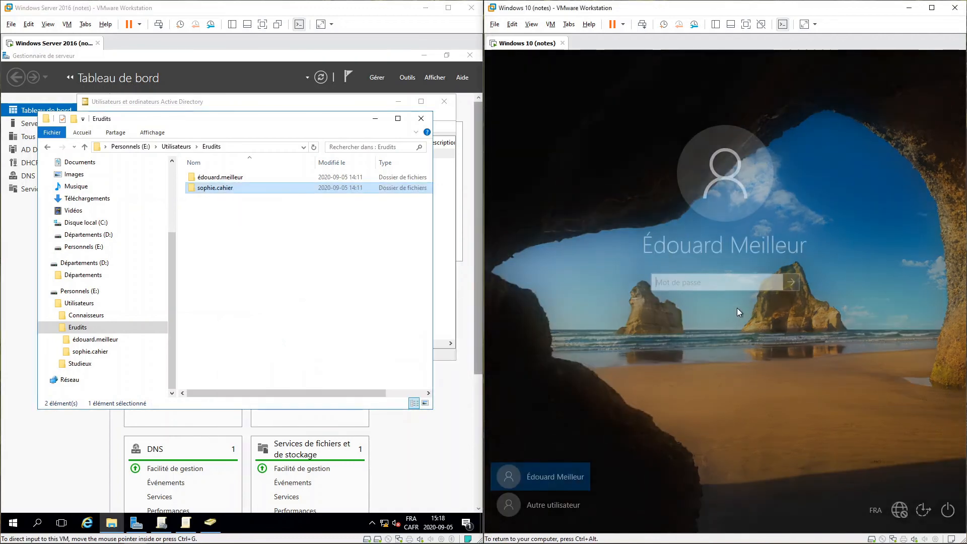
text(P)
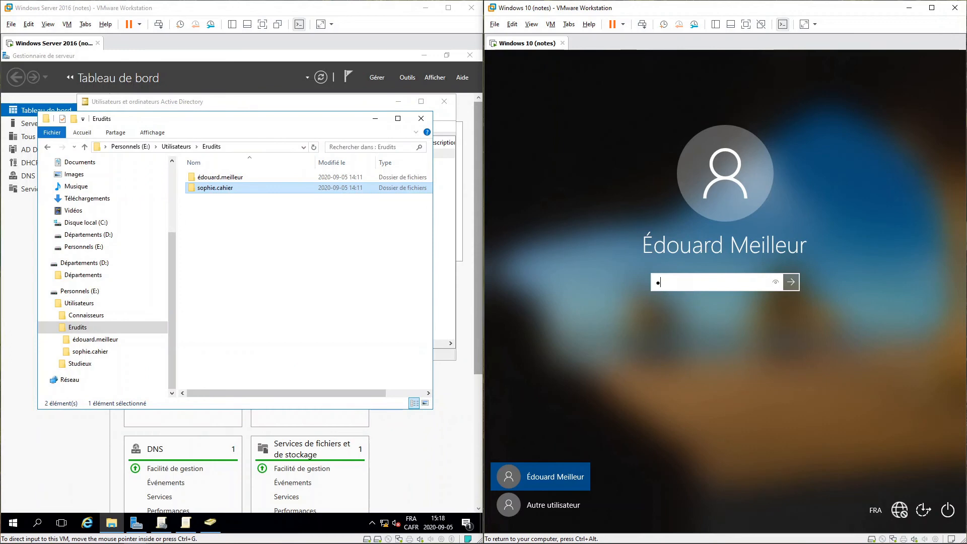
key(Return)
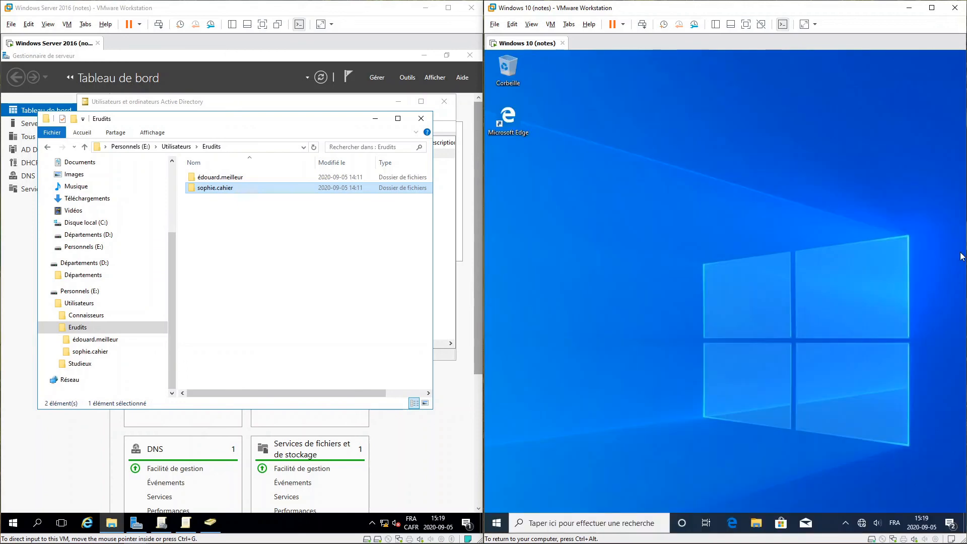
click(757, 524)
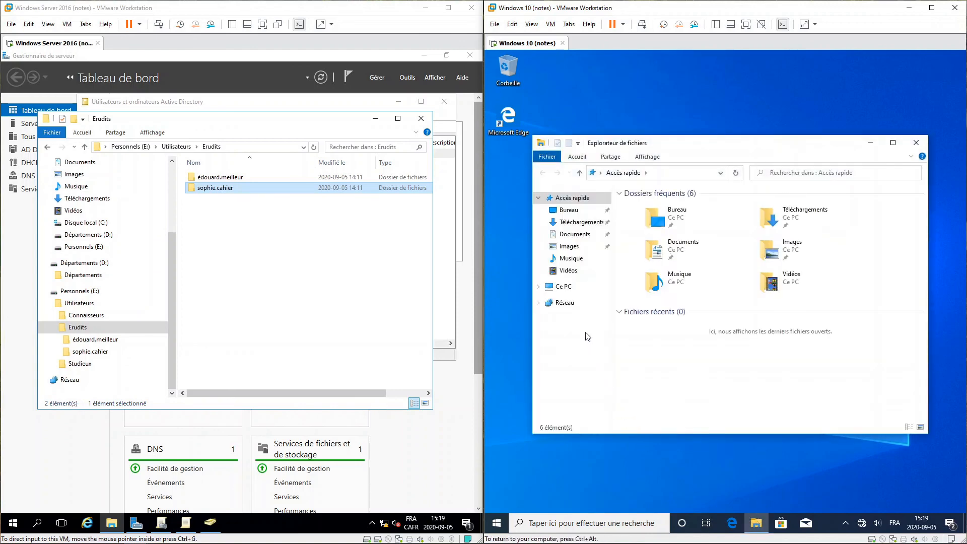
click(565, 287)
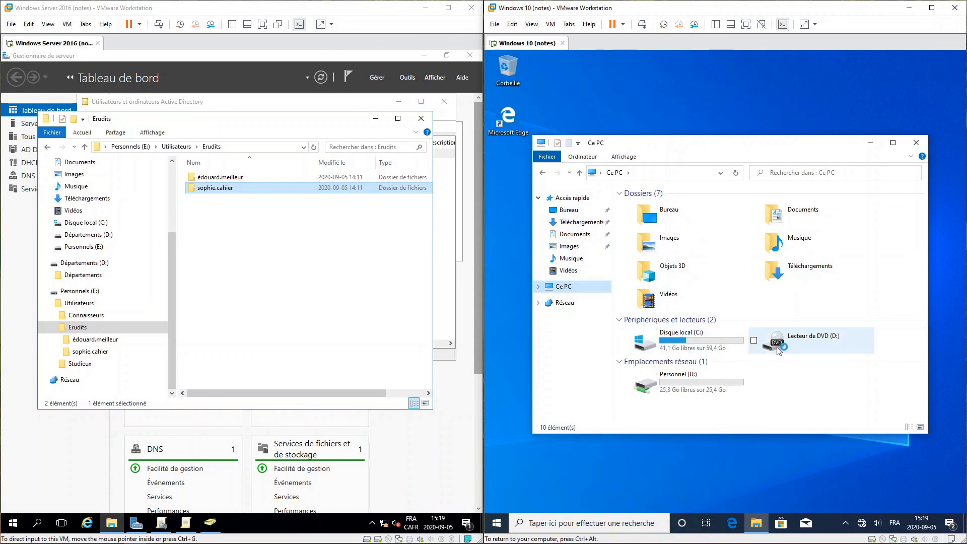